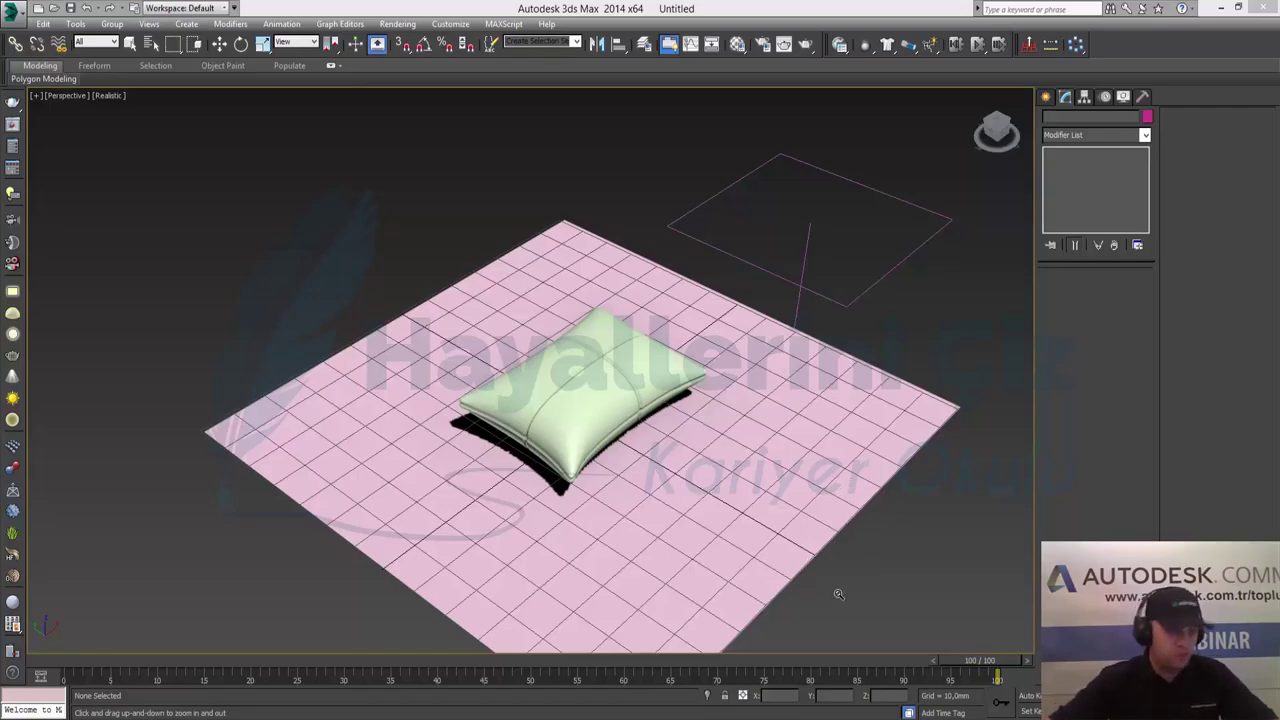
# Step: Window-select the pillow, ground plane and light together in Move mode
pyautogui.press('w')
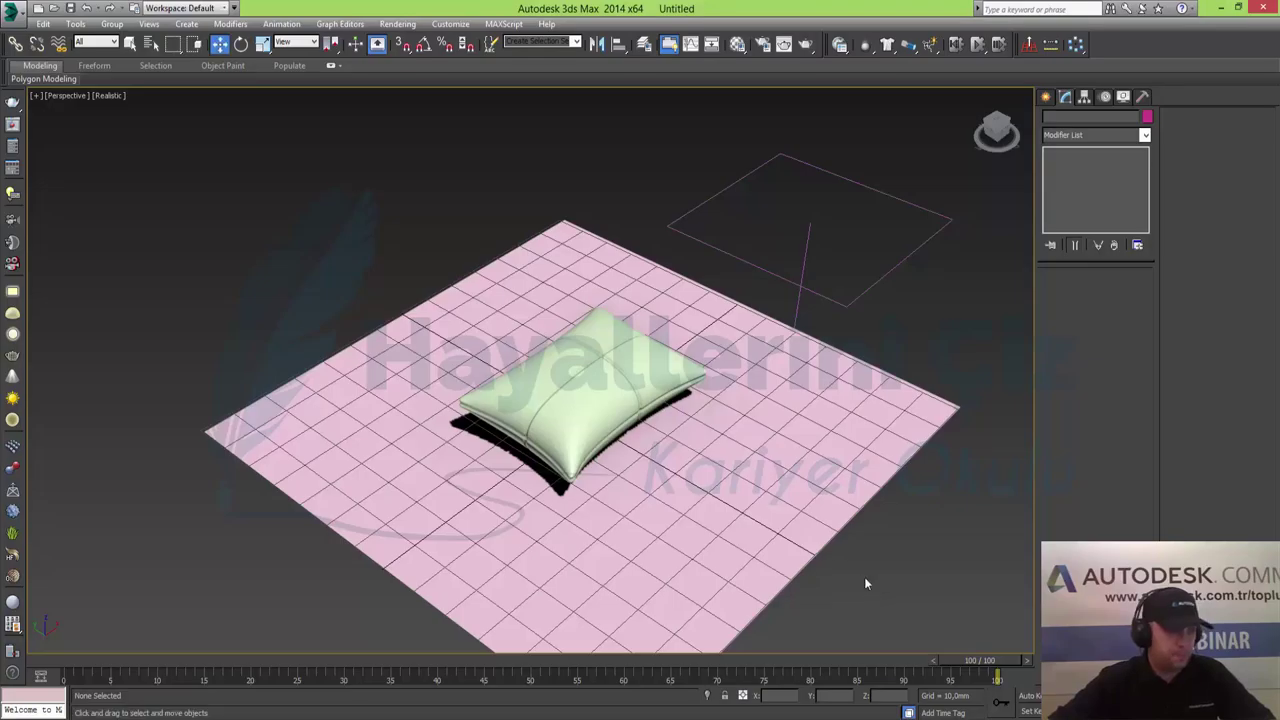
pyautogui.moveTo(884, 574); pyautogui.dragTo(374, 191)
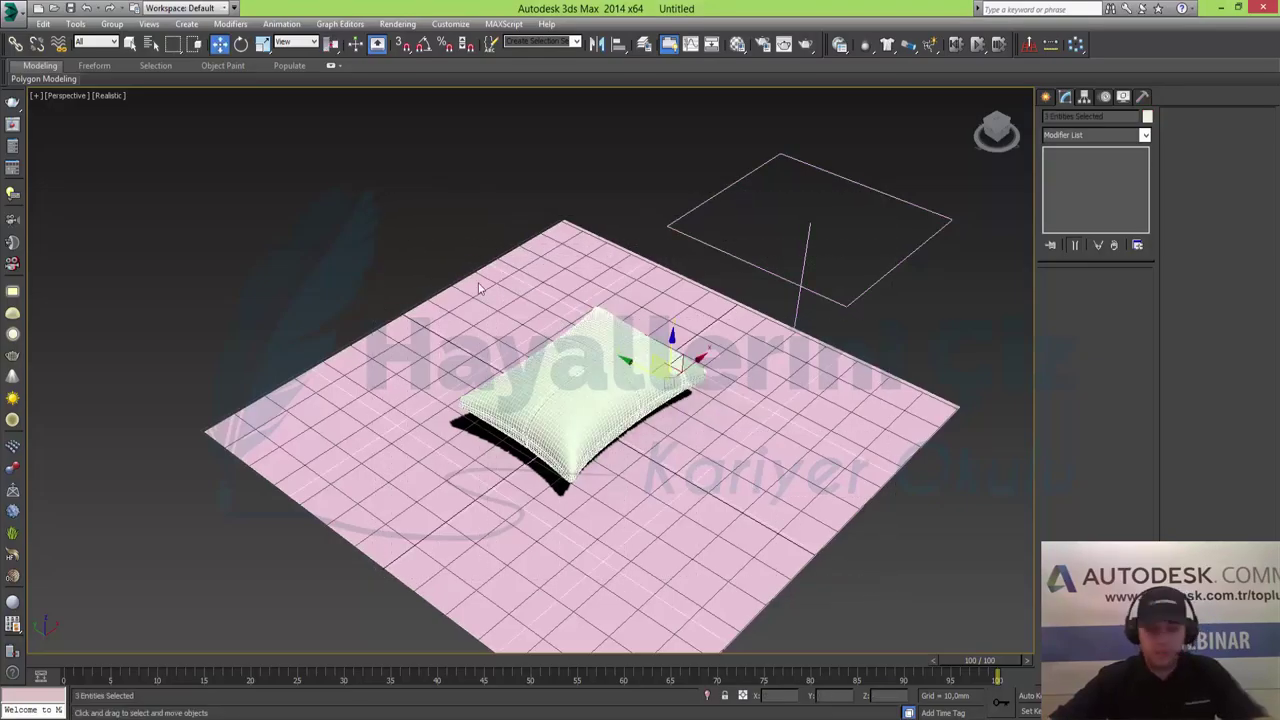
# Step: Delete the selected objects and reset to a fresh scene without saving
pyautogui.press('Delete')
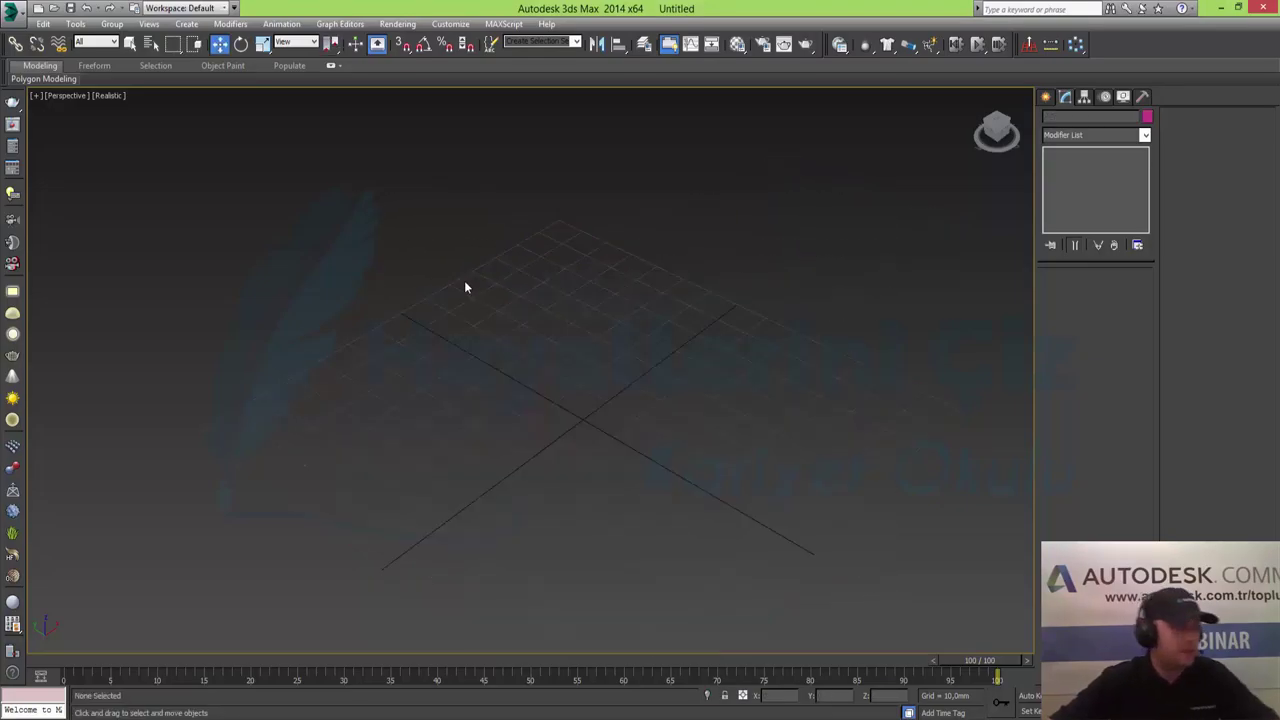
pyautogui.click(14, 10)
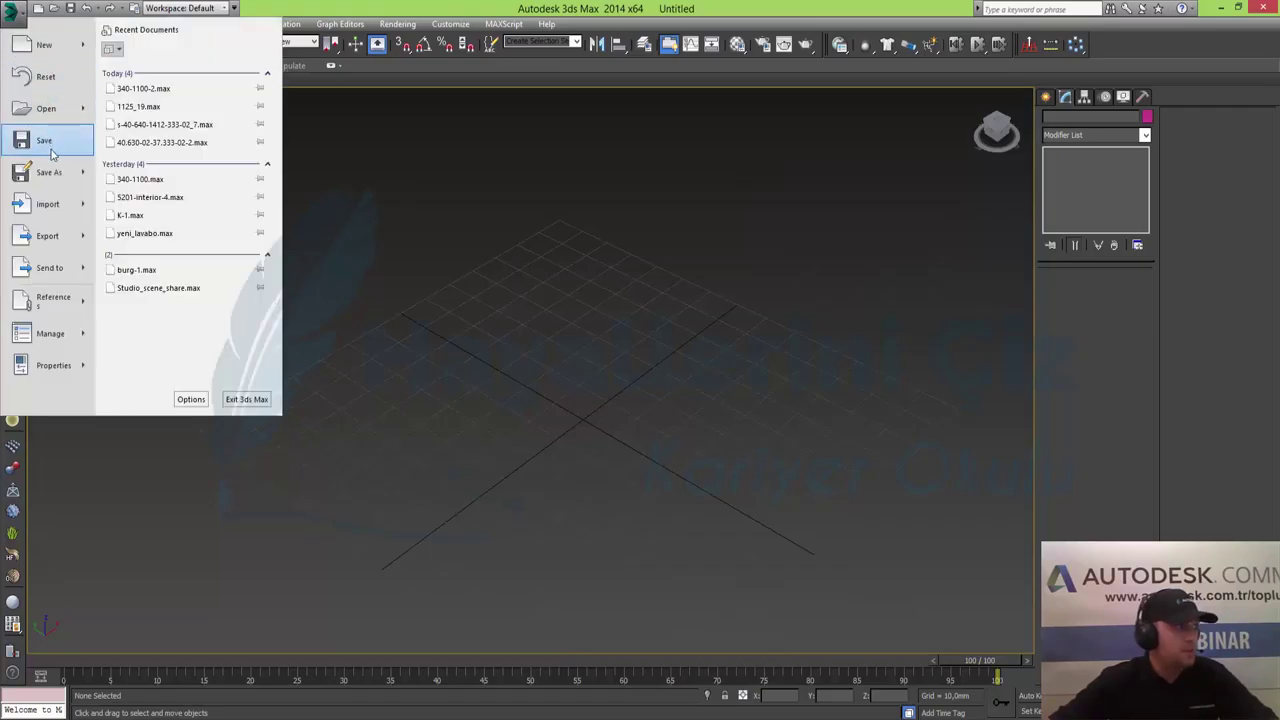
pyautogui.click(40, 86)
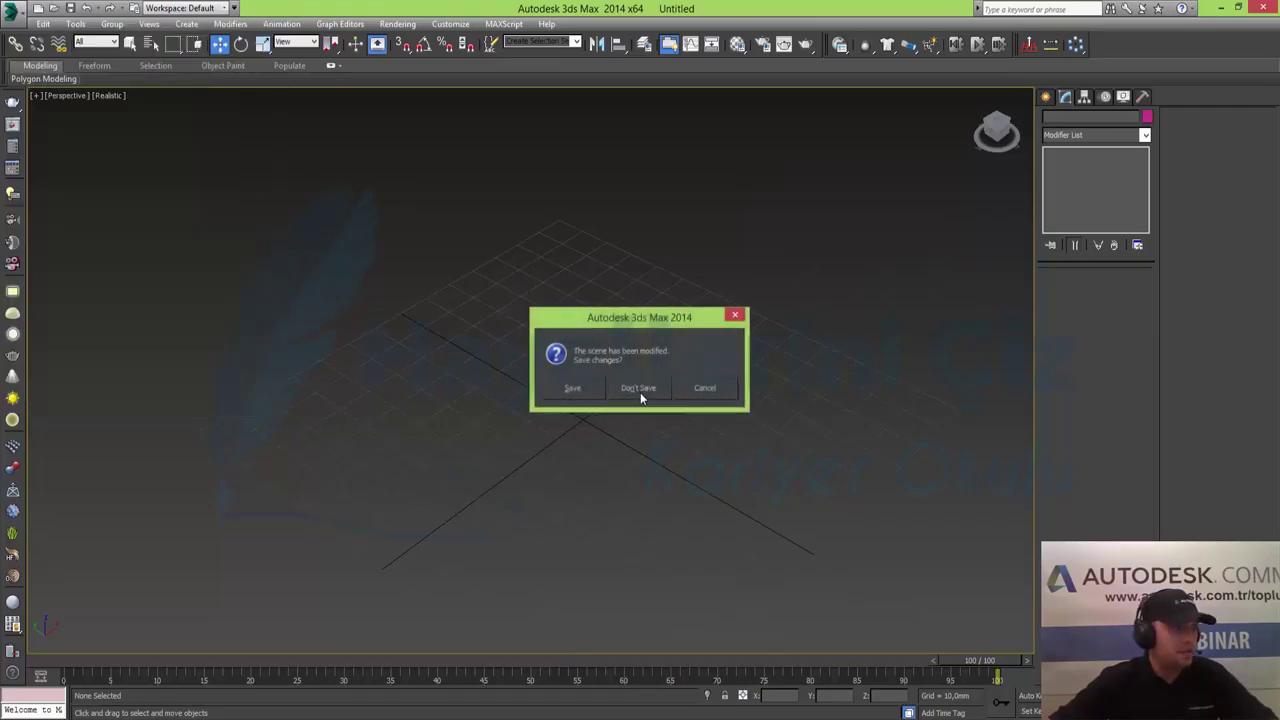
pyautogui.click(640, 392)
pyautogui.click(603, 389)
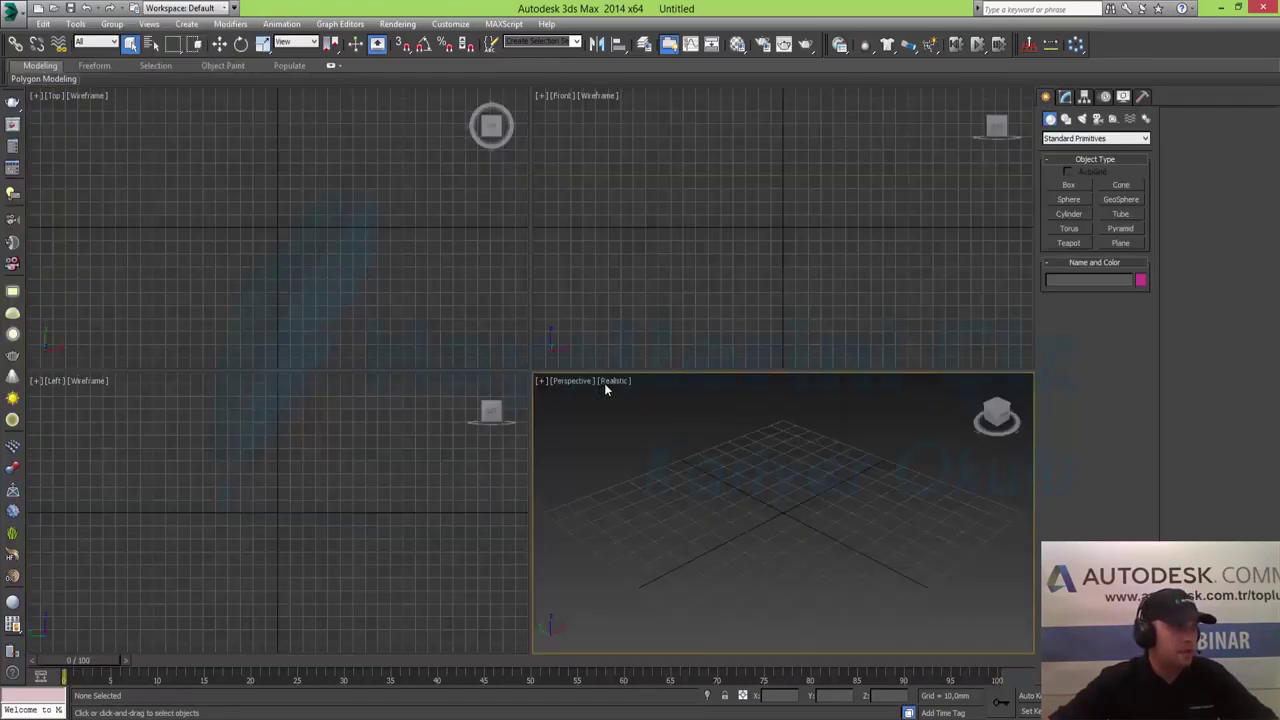
# Step: Draw a large ground plane in the Top viewport
pyautogui.click(323, 263)
pyautogui.click(1118, 243)
pyautogui.moveTo(780, 426); pyautogui.dragTo(800, 438)
pyautogui.moveTo(836, 518)
pyautogui.mouseDown()
pyautogui.moveTo(779, 700)
pyautogui.moveTo(808, 633)
pyautogui.mouseUp()
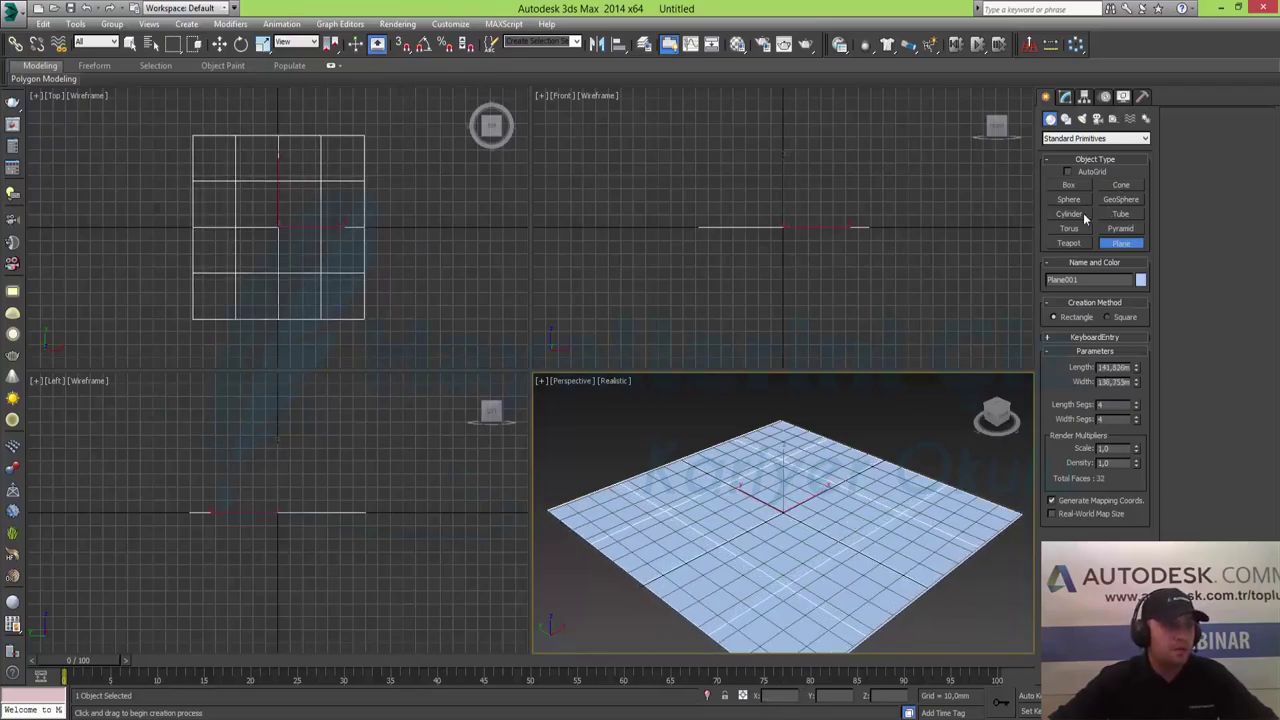
pyautogui.click(1069, 186)
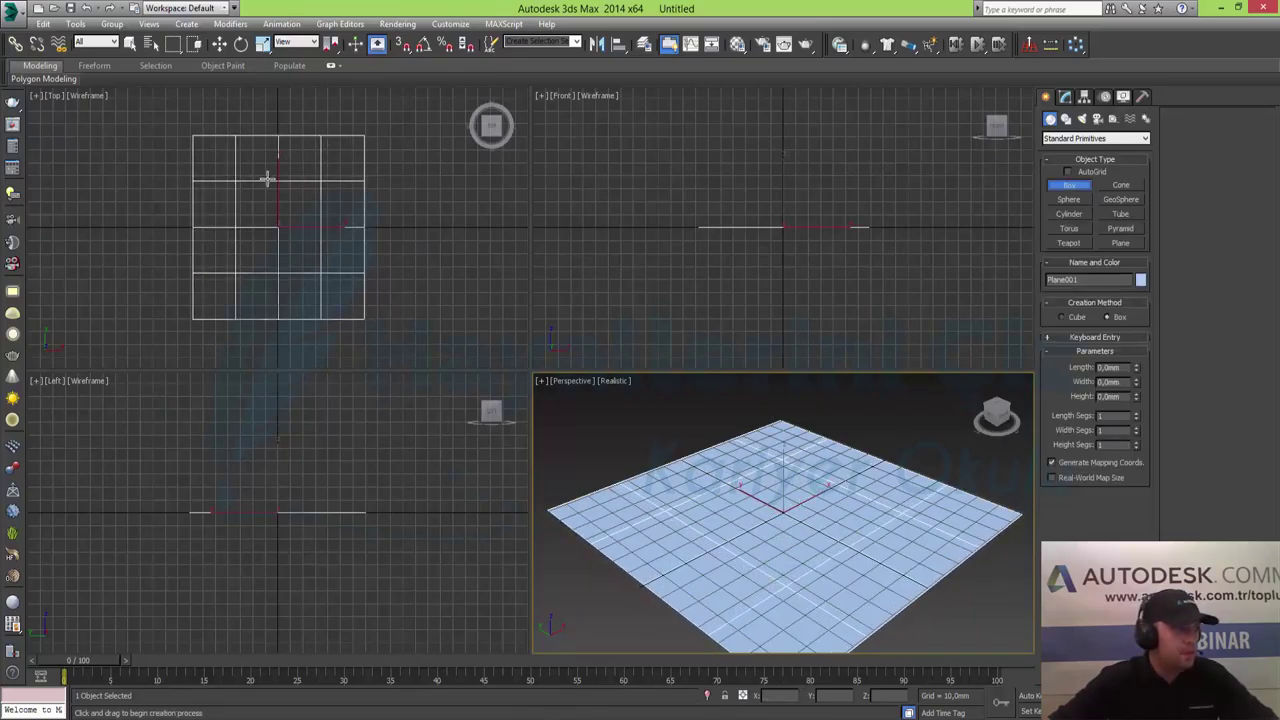
# Step: Draw a box on the plane with height 1 and 50 length and width segments
pyautogui.scroll(3, 275, 190)
pyautogui.moveTo(254, 214)
pyautogui.mouseDown()
pyautogui.moveTo(337, 286)
pyautogui.moveTo(356, 283)
pyautogui.mouseUp()
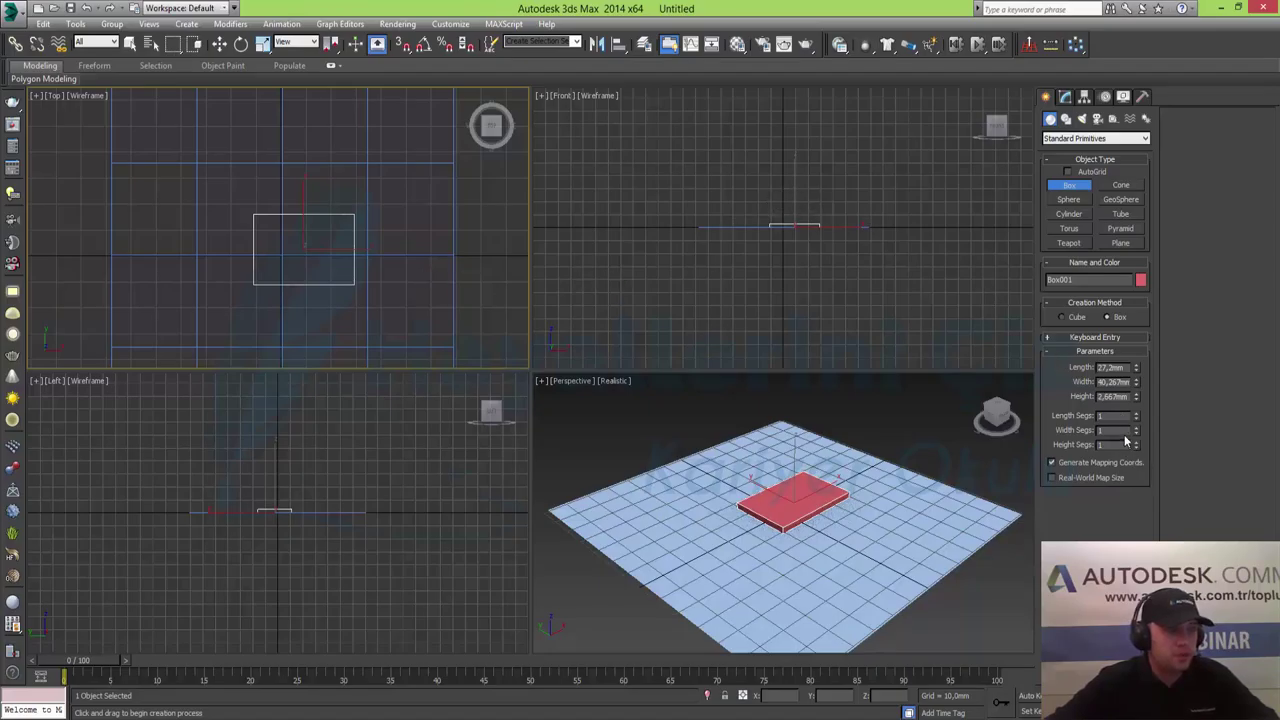
pyautogui.doubleClick(1112, 396)
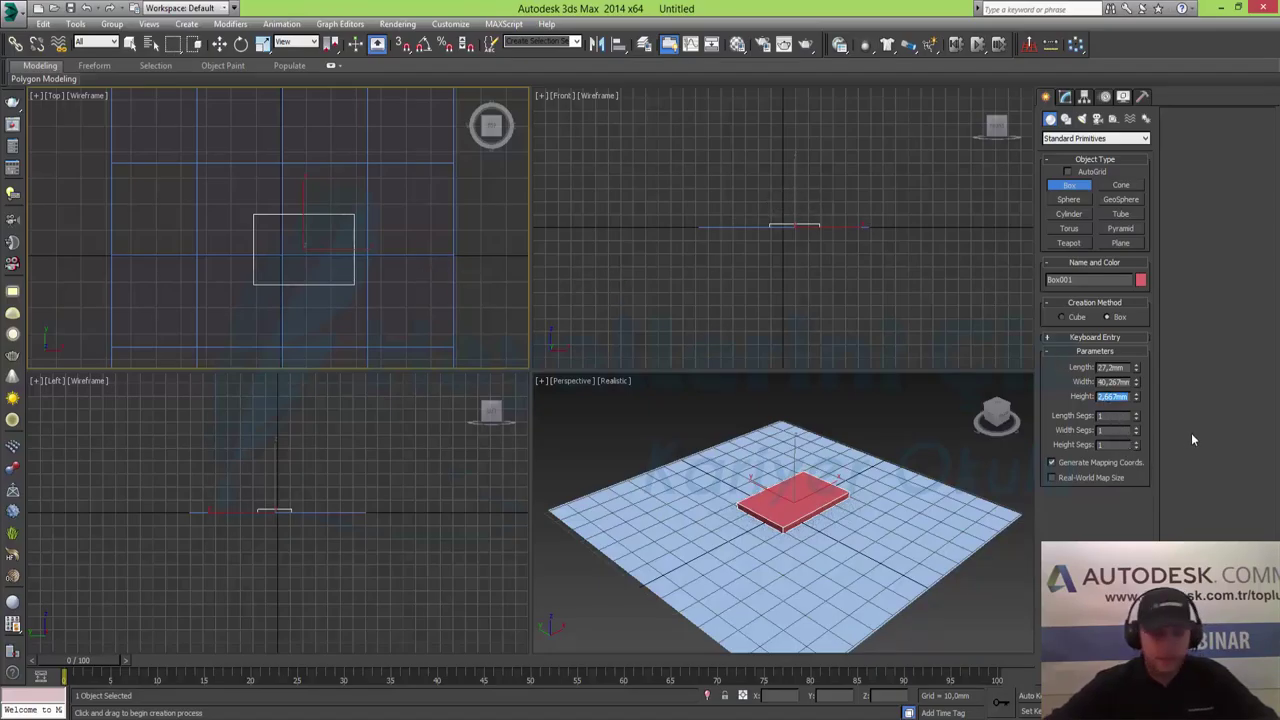
pyautogui.write('1')
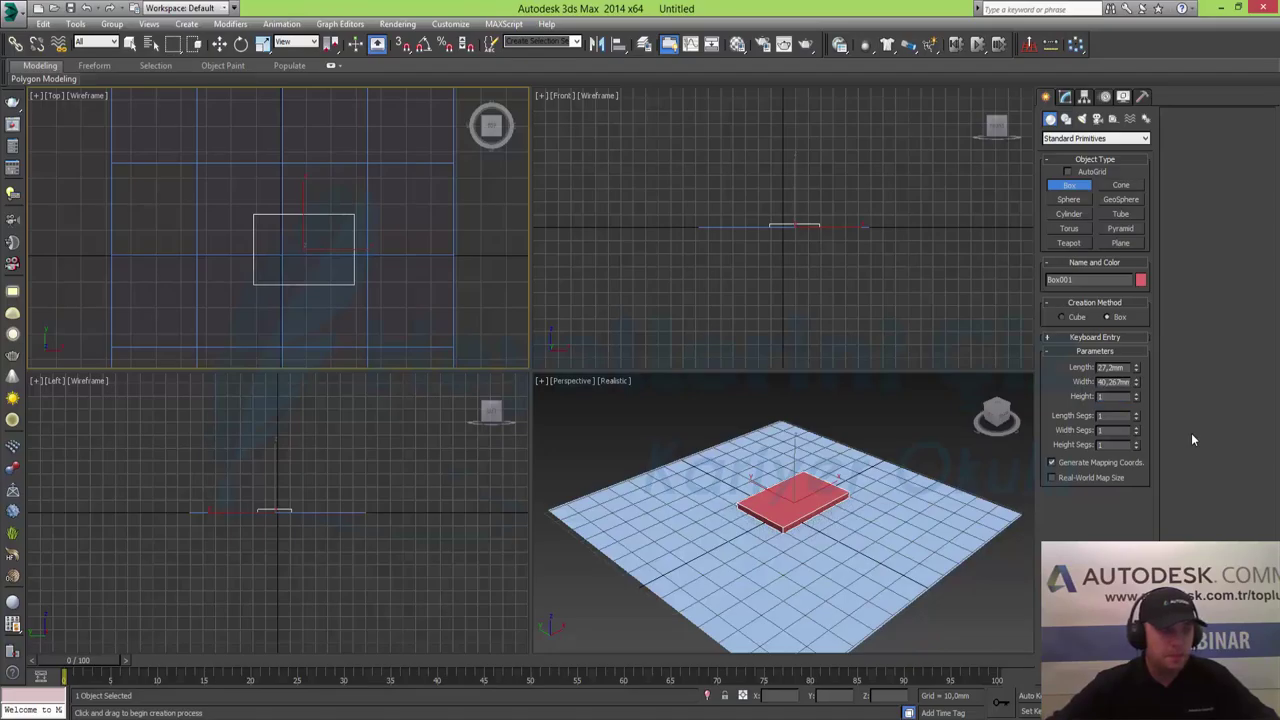
pyautogui.press('Return')
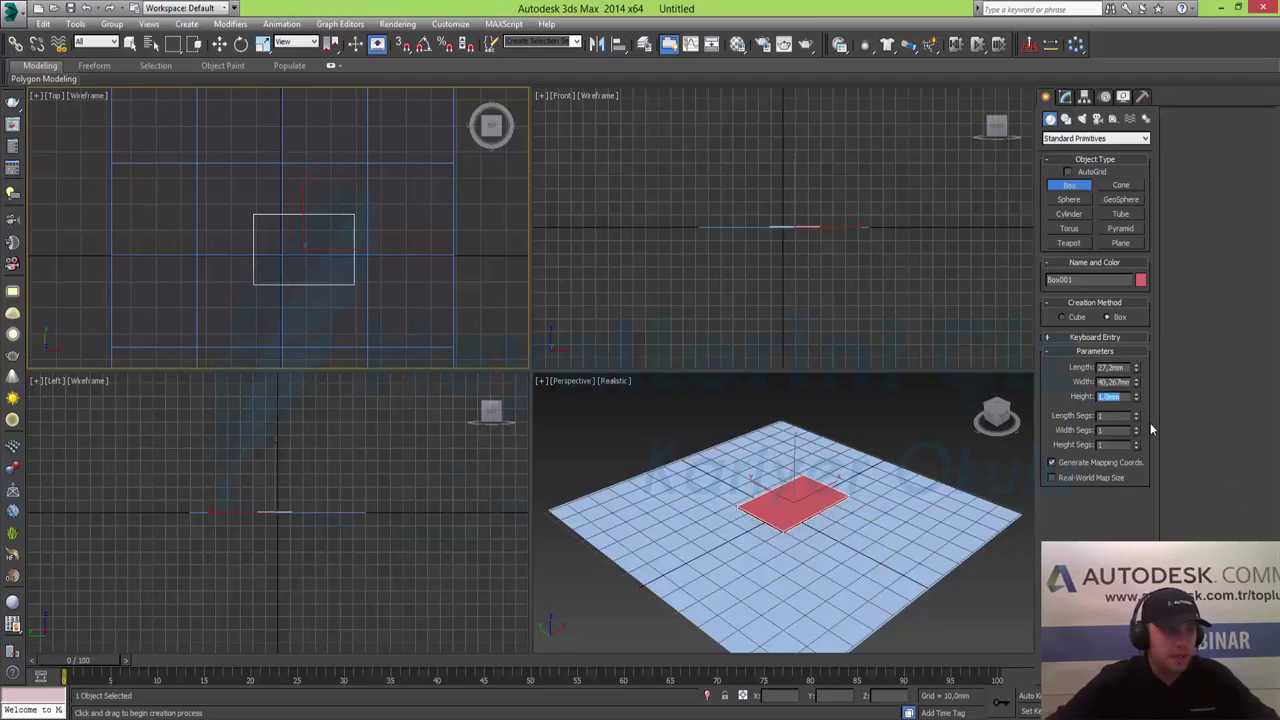
pyautogui.click(1108, 415)
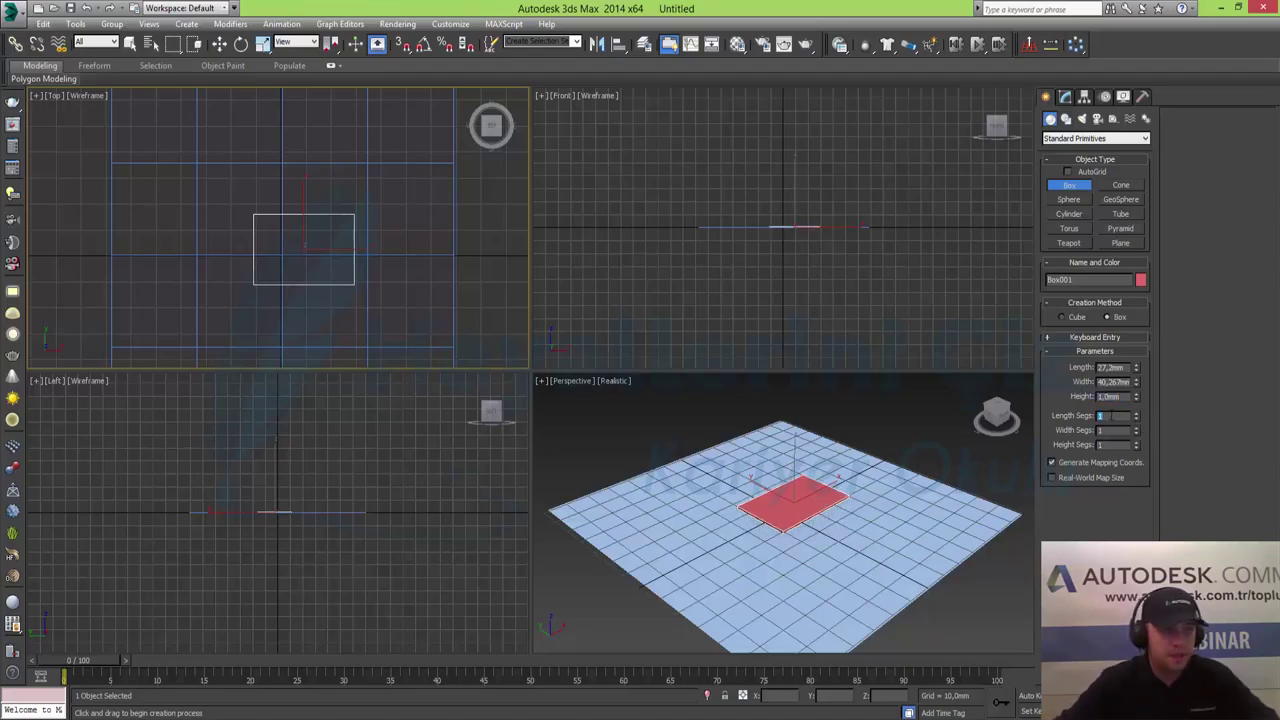
pyautogui.write('50')
pyautogui.press('Tab')
pyautogui.write('50')
pyautogui.press('Tab')
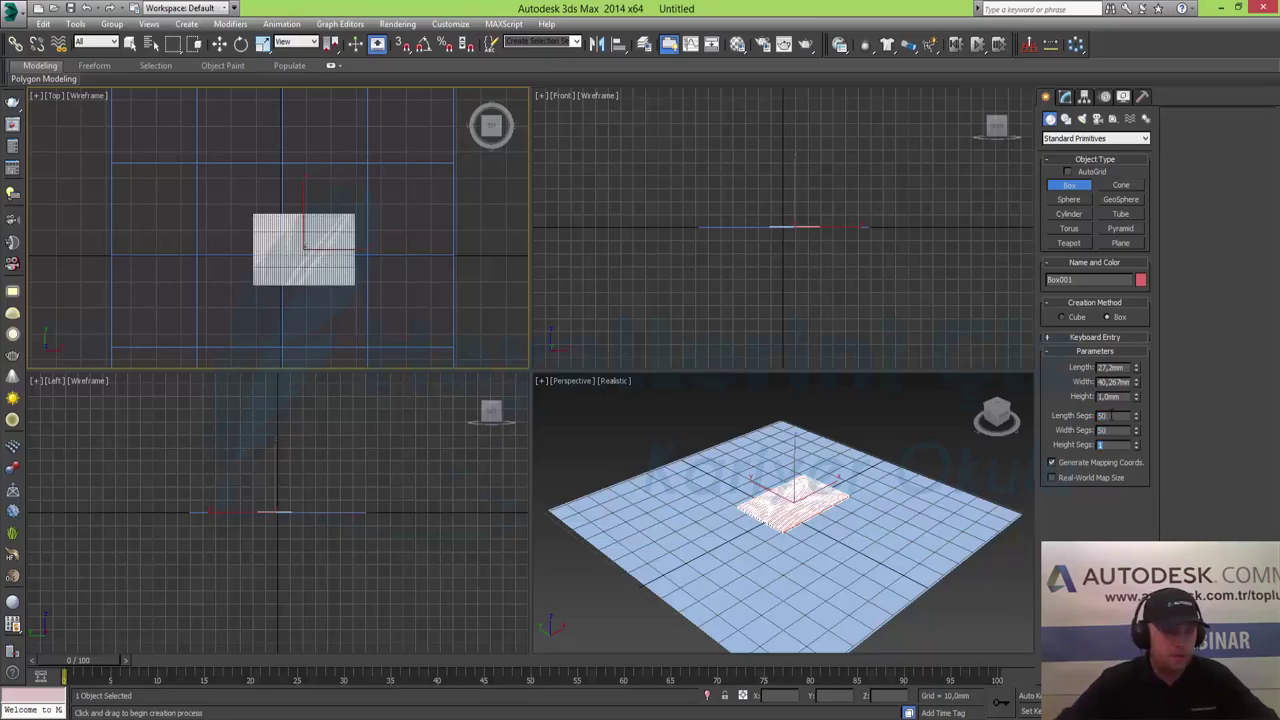
pyautogui.rightClick(871, 449)
# Step: Select the box and orbit the Perspective view to a low angle over it
pyautogui.press('w')
pyautogui.click(910, 462)
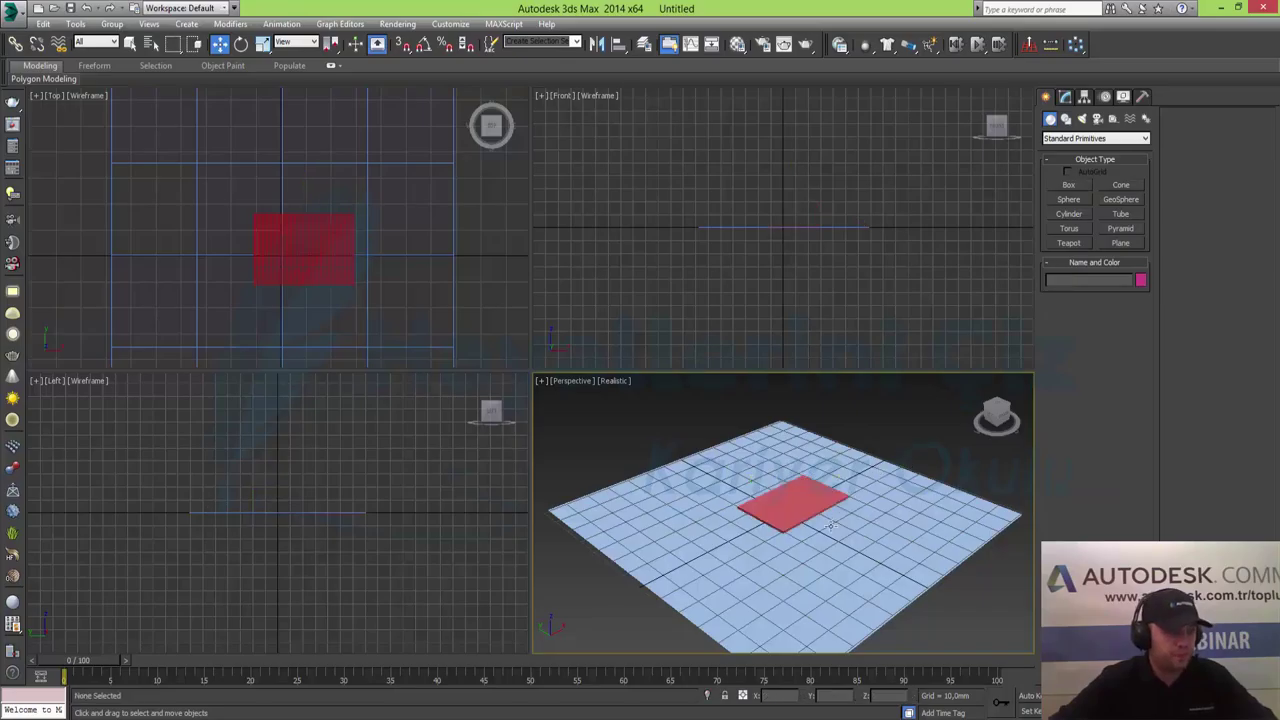
pyautogui.scroll(-3, 825, 530)
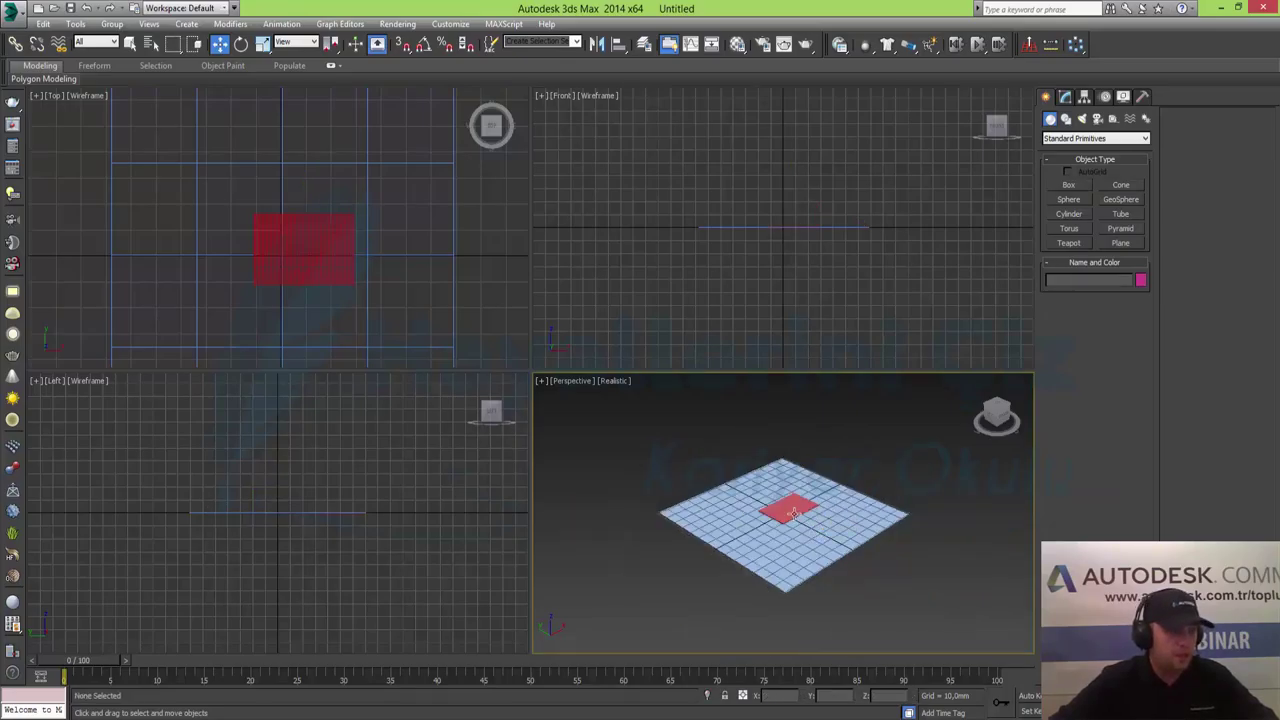
pyautogui.click(790, 512)
pyautogui.scroll(3, 790, 512)
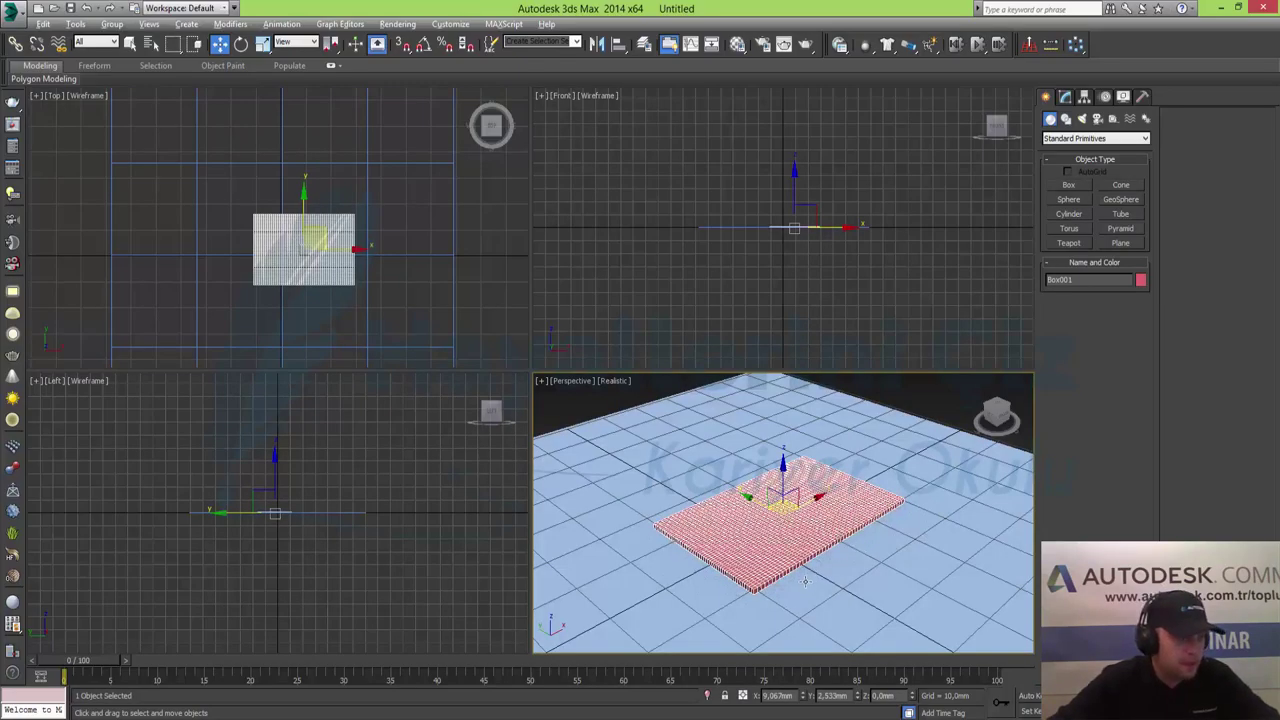
pyautogui.moveTo(840, 536)
pyautogui.keyDown('alt'); pyautogui.mouseDown(button='middle')
pyautogui.moveTo(806, 557)
pyautogui.moveTo(806, 600)
pyautogui.mouseUp(button='middle'); pyautogui.keyUp('alt')
pyautogui.click(1130, 120)
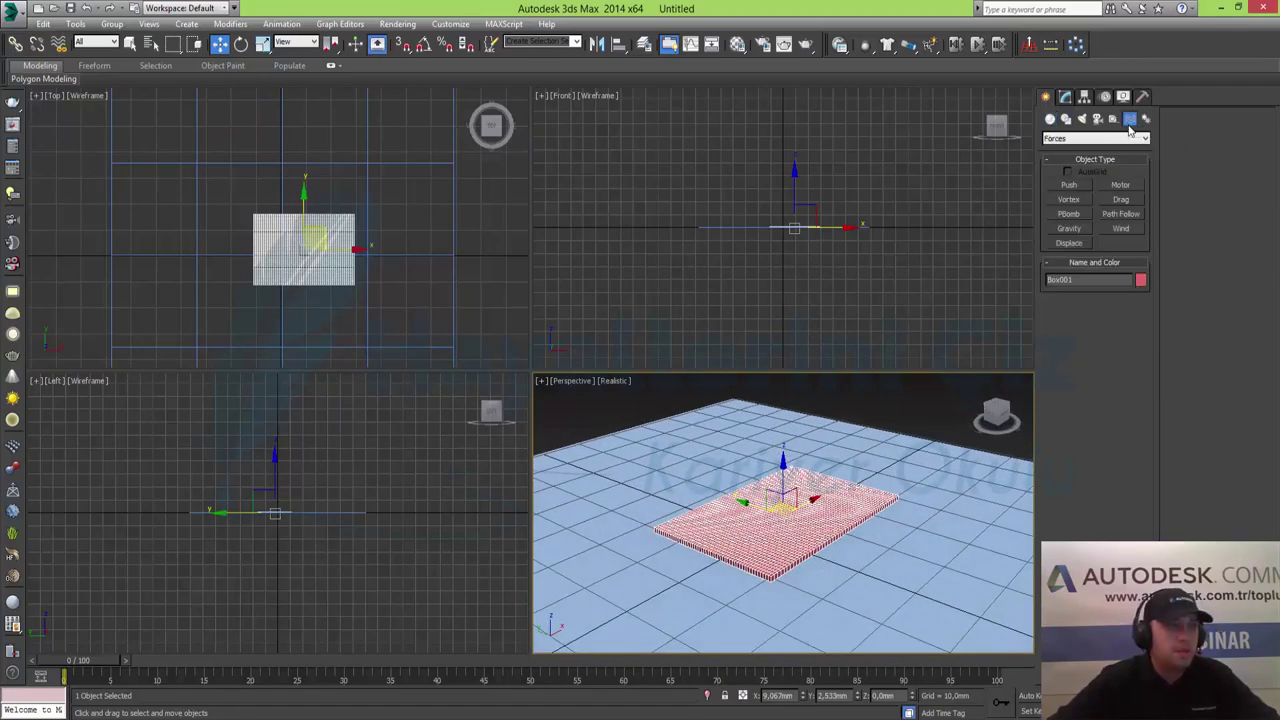
# Step: Place a Gravity space warp in the Top view beside the box
pyautogui.click(1069, 228)
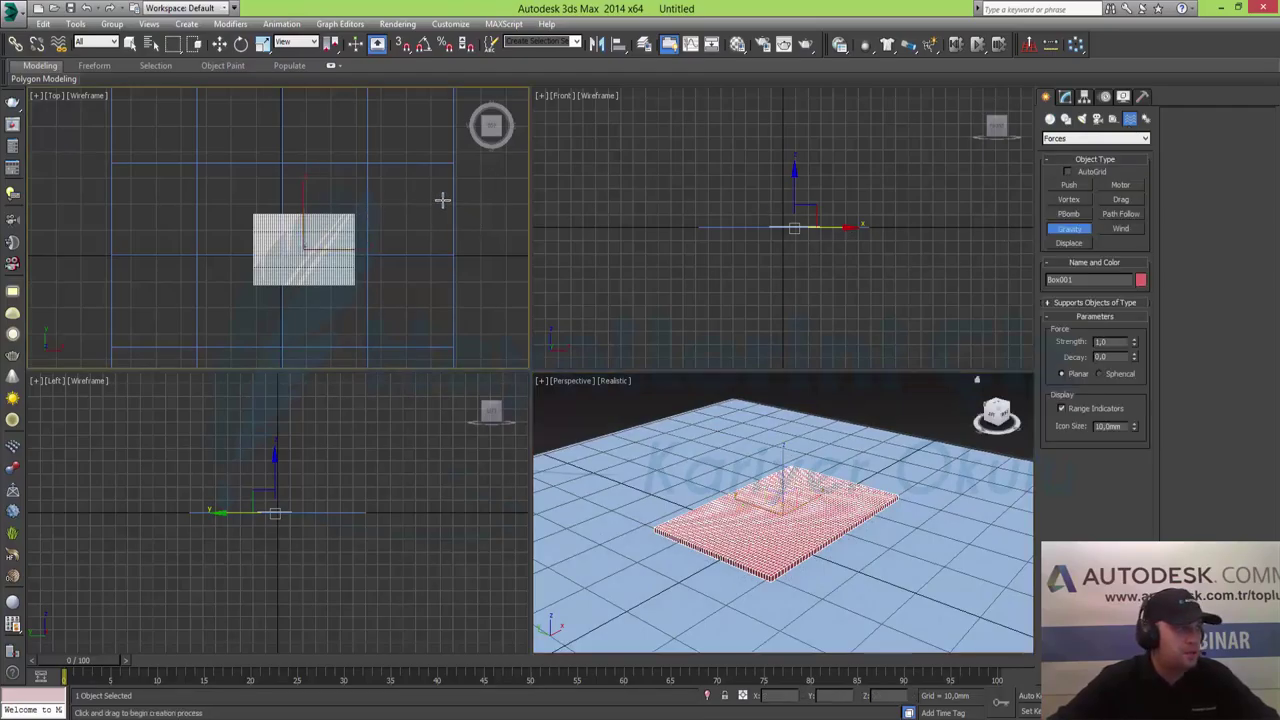
pyautogui.scroll(-2, 440, 200)
pyautogui.scroll(-3, 451, 211)
pyautogui.scroll(-2, 394, 223)
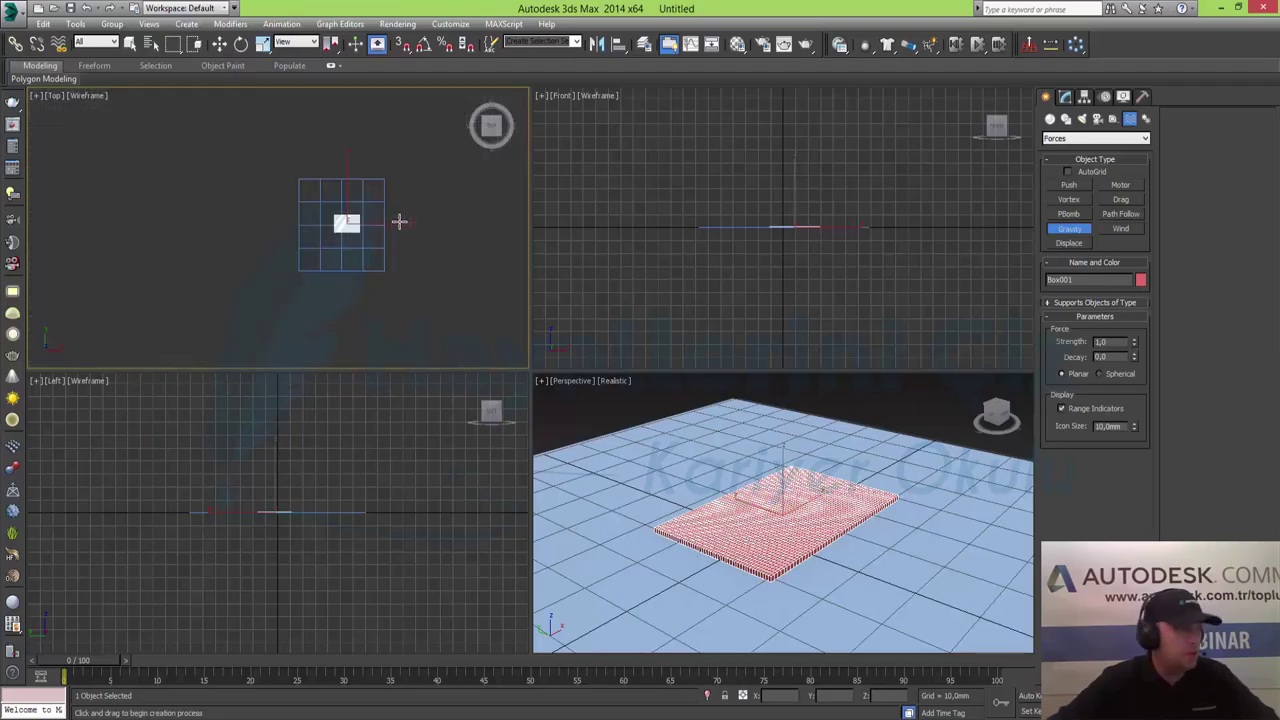
pyautogui.scroll(2, 394, 220)
pyautogui.click(342, 211)
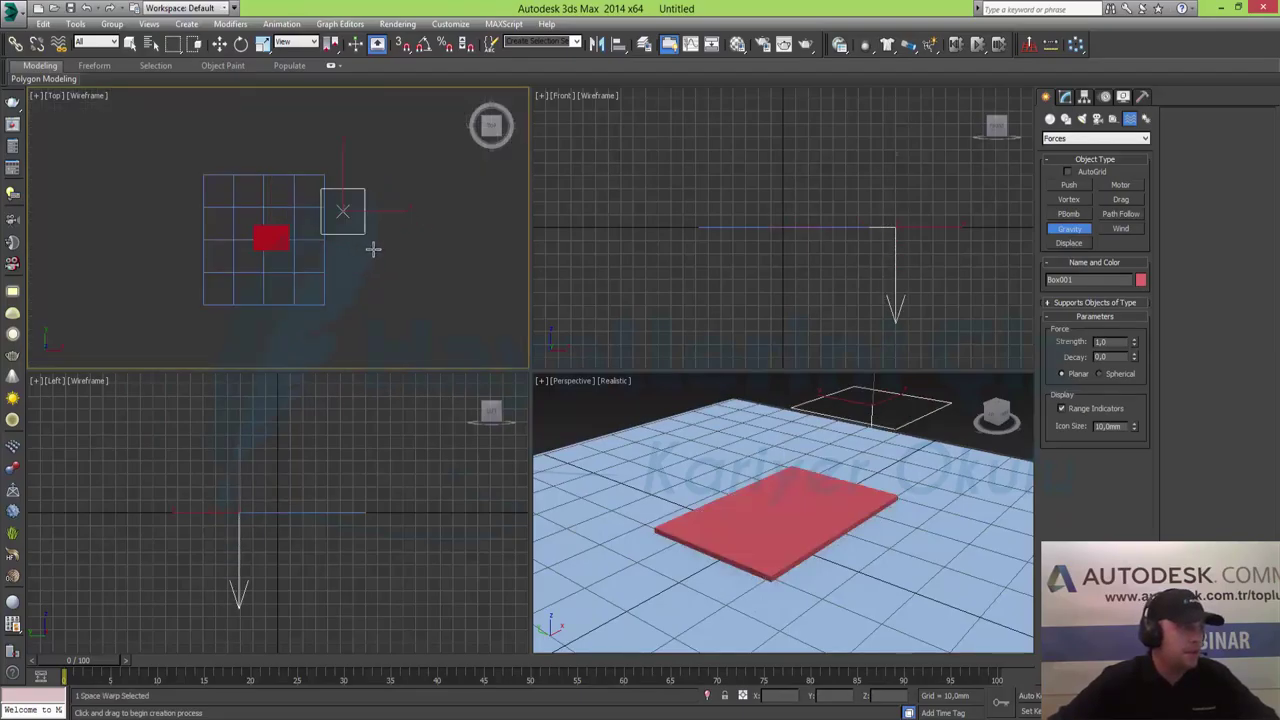
pyautogui.press('w')
pyautogui.moveTo(368, 196)
pyautogui.mouseDown()
pyautogui.moveTo(397, 218)
pyautogui.moveTo(378, 212)
pyautogui.mouseUp()
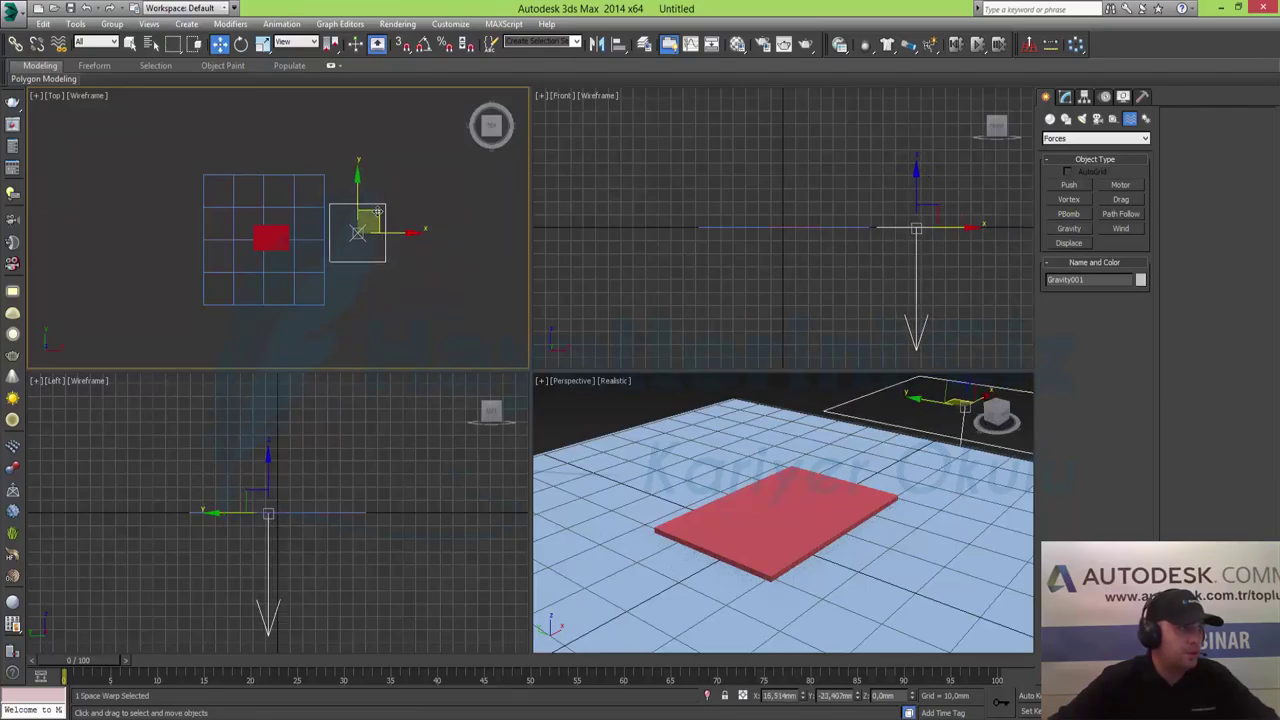
pyautogui.click(338, 311)
# Step: Zoom out the Perspective view and maximize it with Alt+W
pyautogui.click(835, 555)
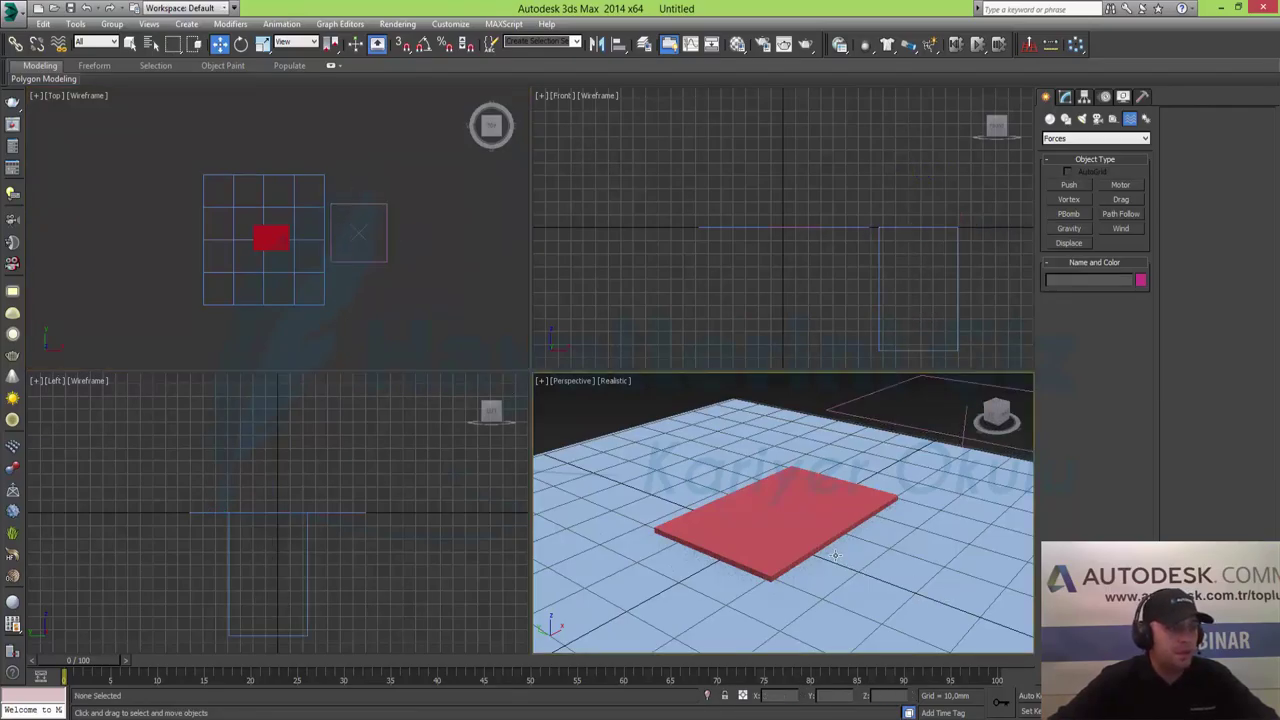
pyautogui.hotkey('alt', 'z')
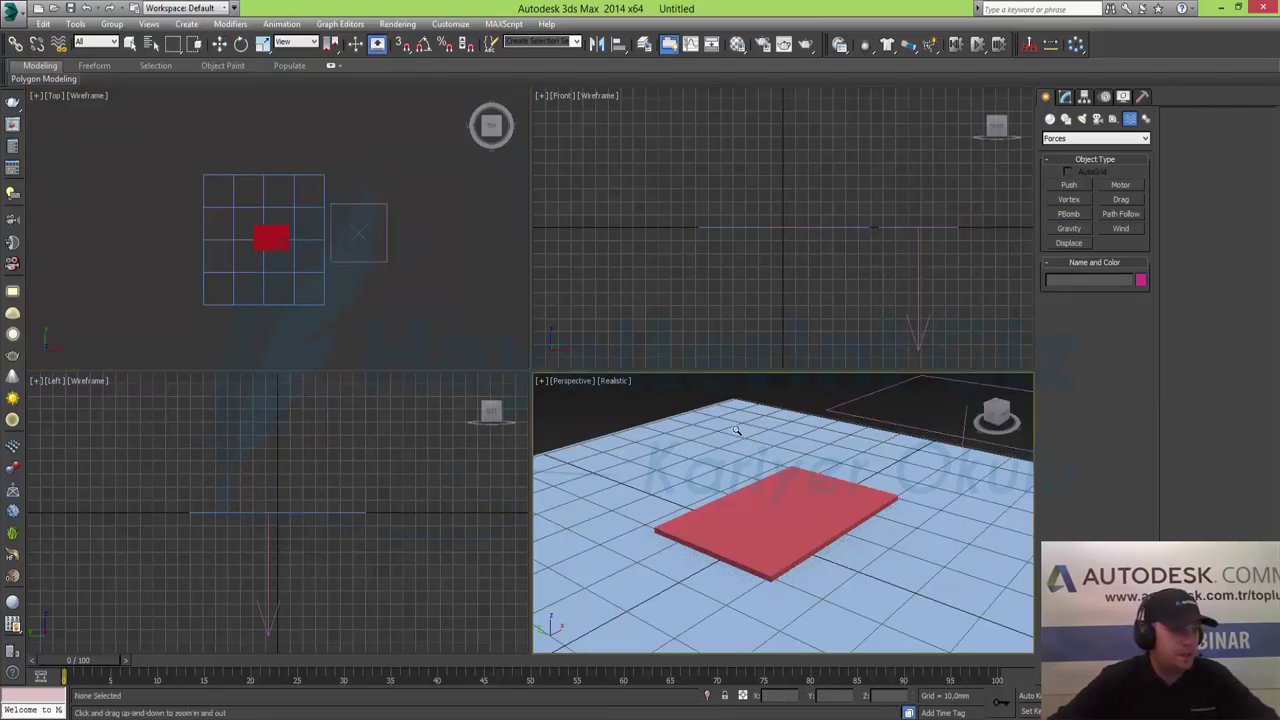
pyautogui.moveTo(735, 430); pyautogui.dragTo(731, 471)
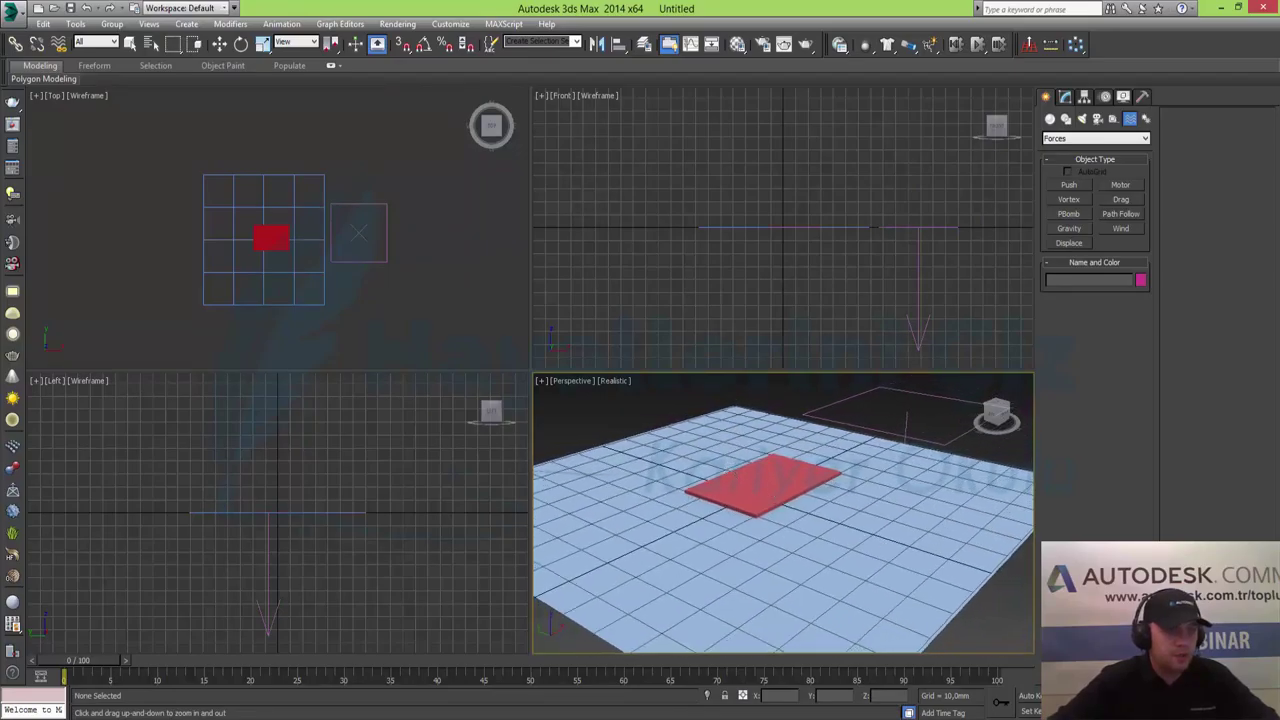
pyautogui.hotkey('alt', 'w')
# Step: Select the box and plane, excluding gravity, and apply a Cloth modifier
pyautogui.press('w')
pyautogui.hotkey('ctrl', 'a')
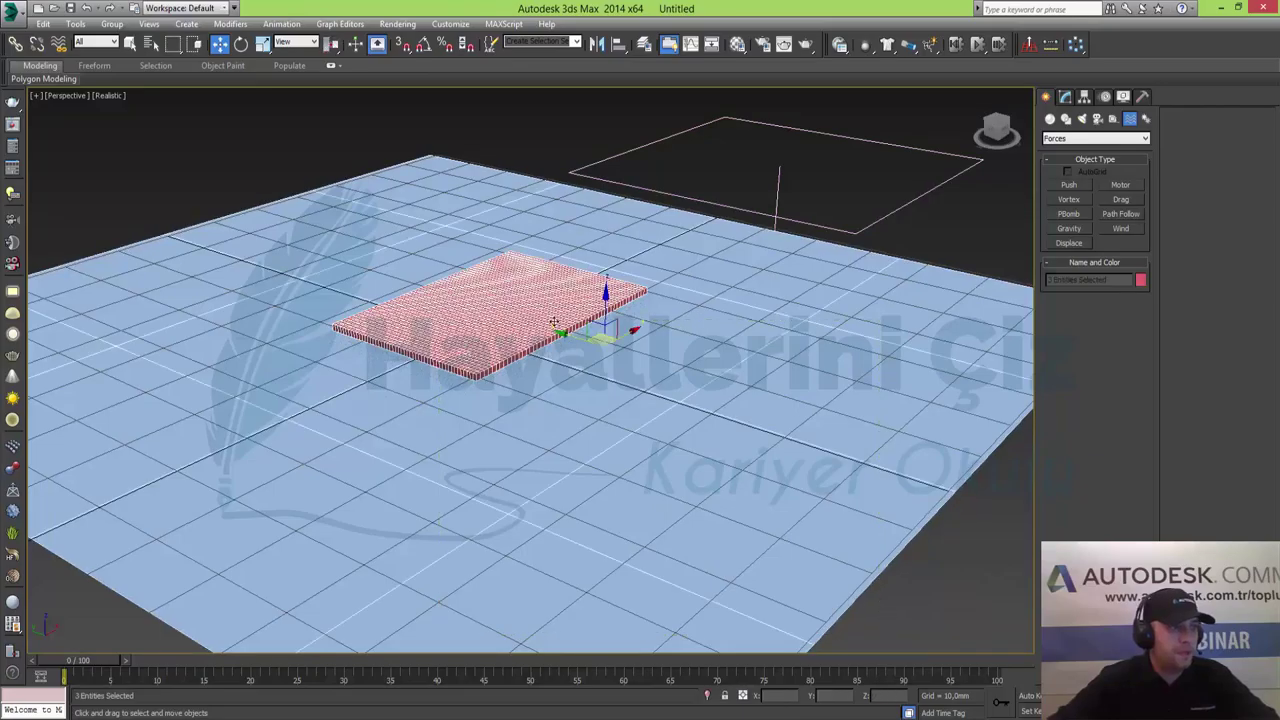
pyautogui.keyDown('alt'); pyautogui.click(910, 195); pyautogui.keyUp('alt')
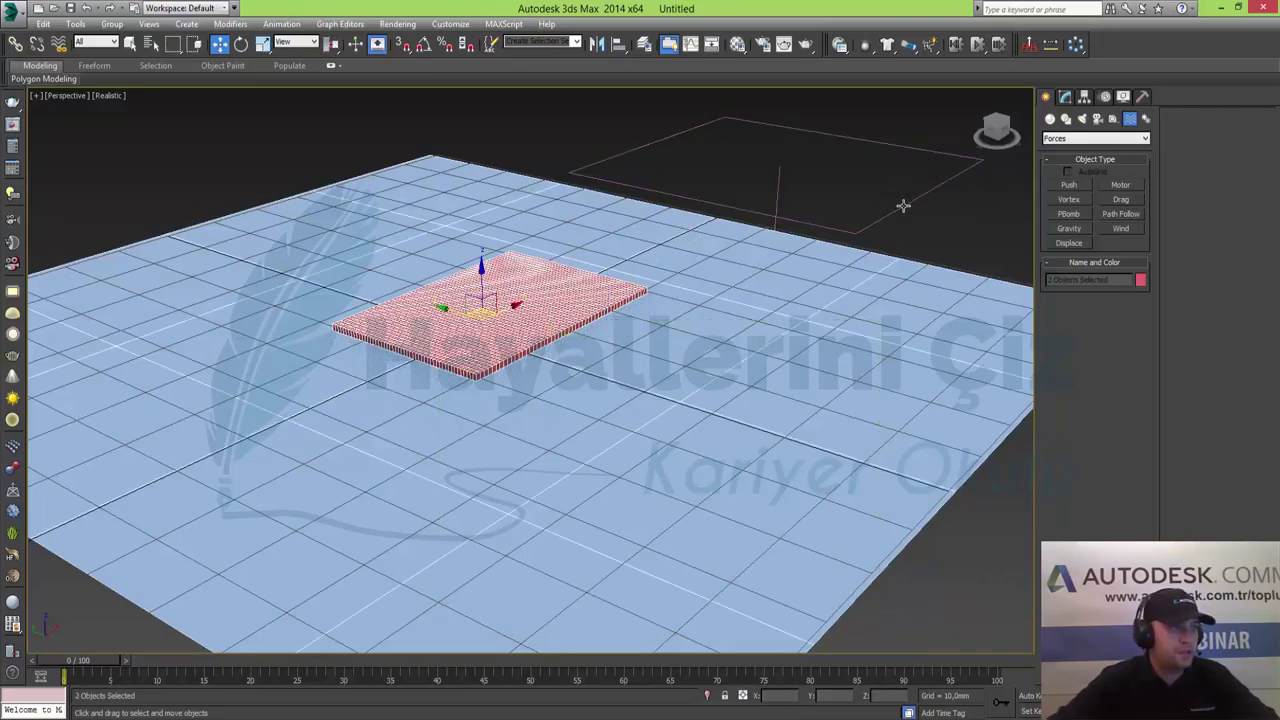
pyautogui.click(1068, 96)
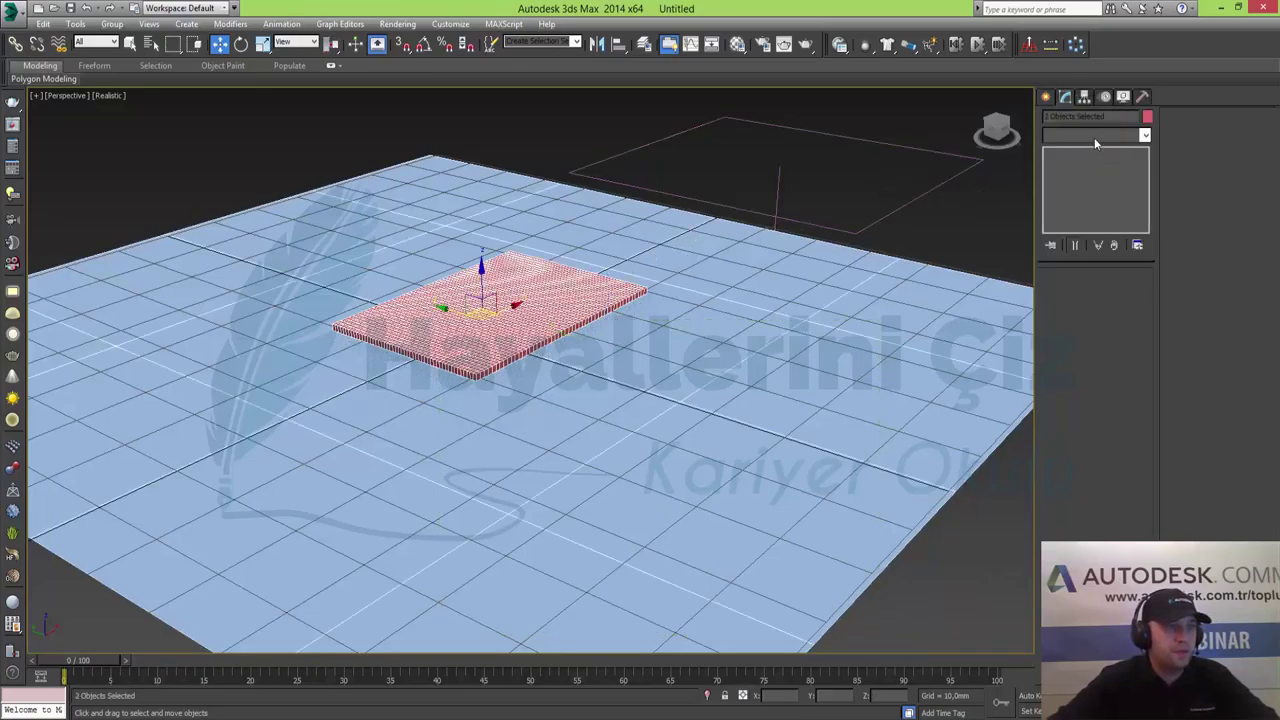
pyautogui.click(1094, 137)
pyautogui.click(1086, 425)
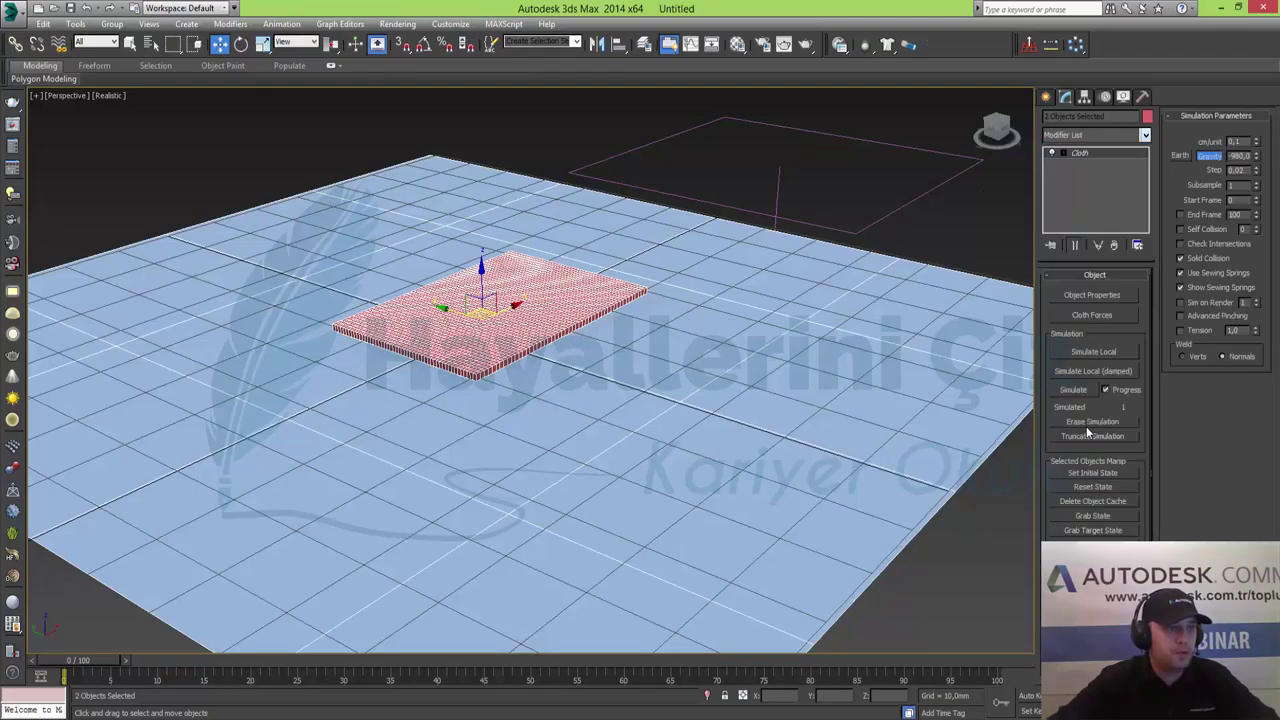
# Step: Set Box001 as cloth with Pressure 80 and Plane001 as a collision object
pyautogui.click(1110, 296)
pyautogui.click(509, 174)
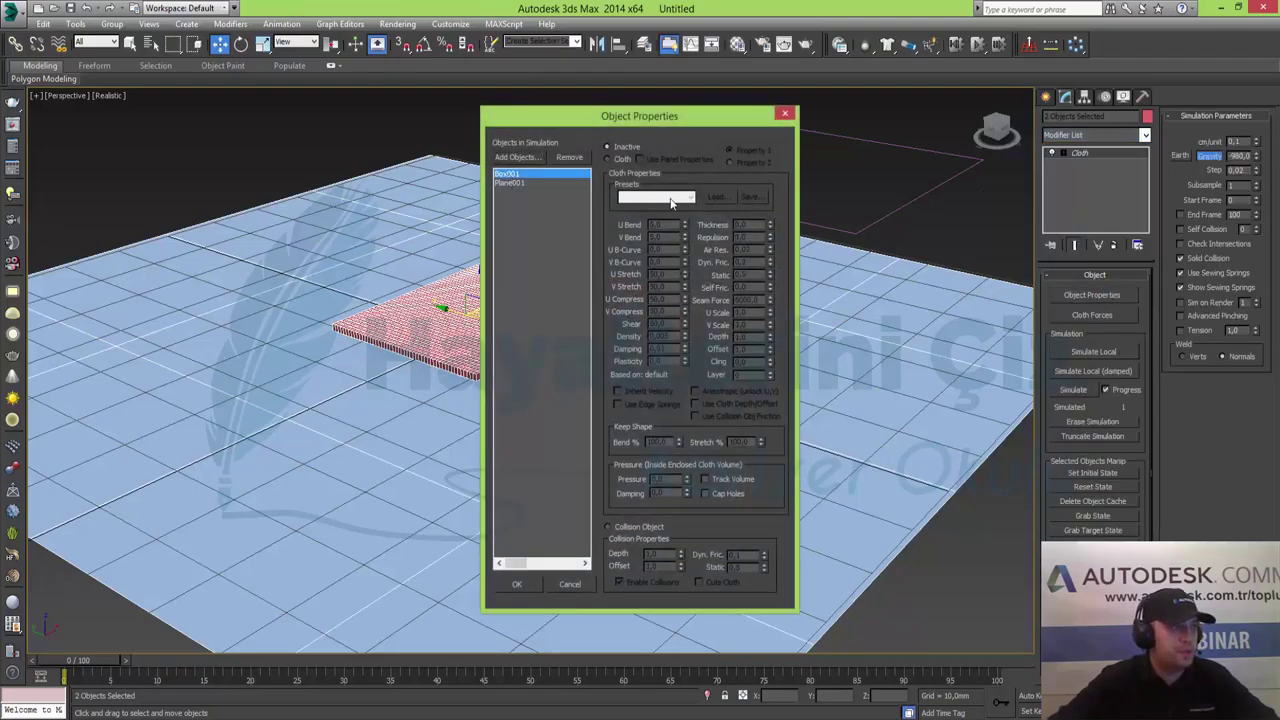
pyautogui.click(622, 160)
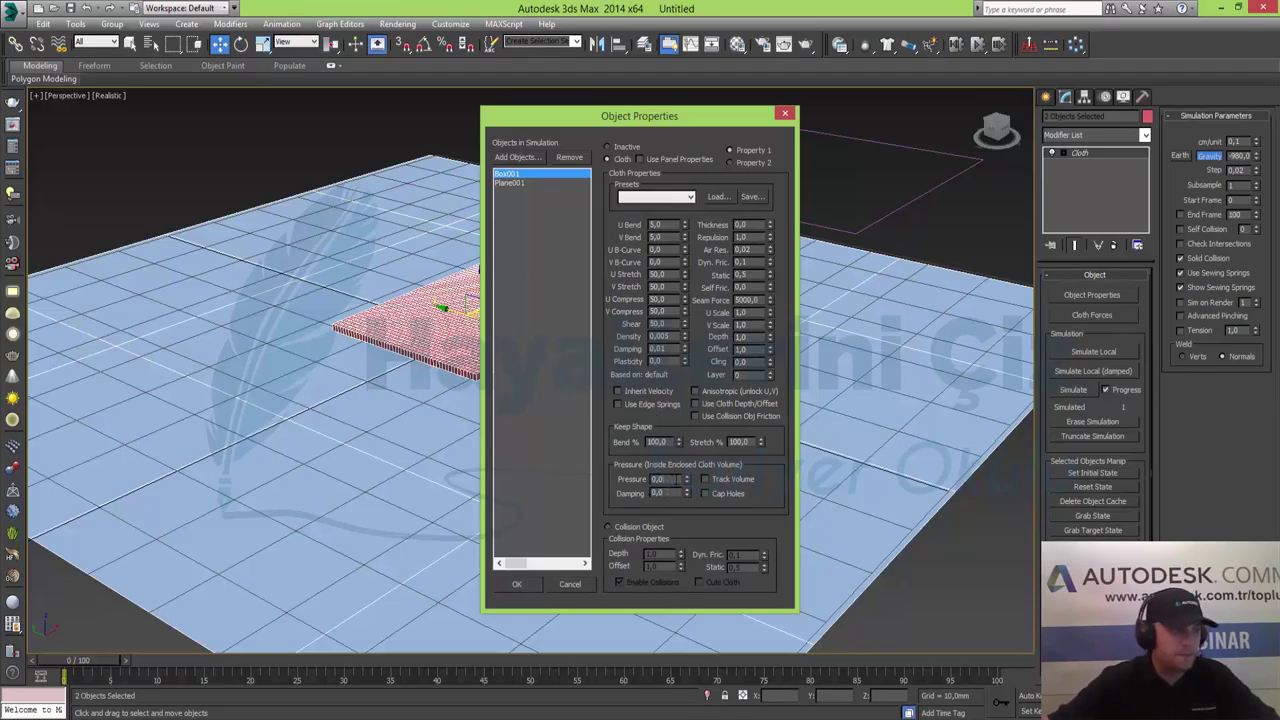
pyautogui.click(660, 479)
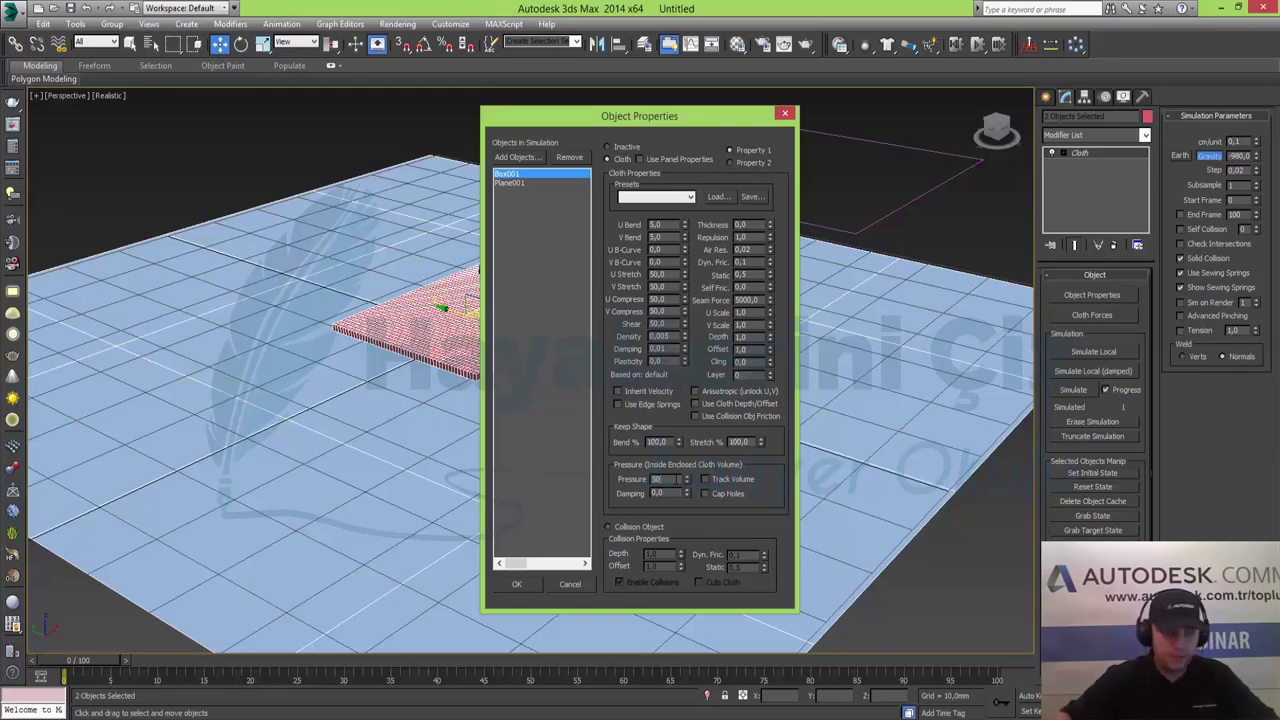
pyautogui.doubleClick(660, 479)
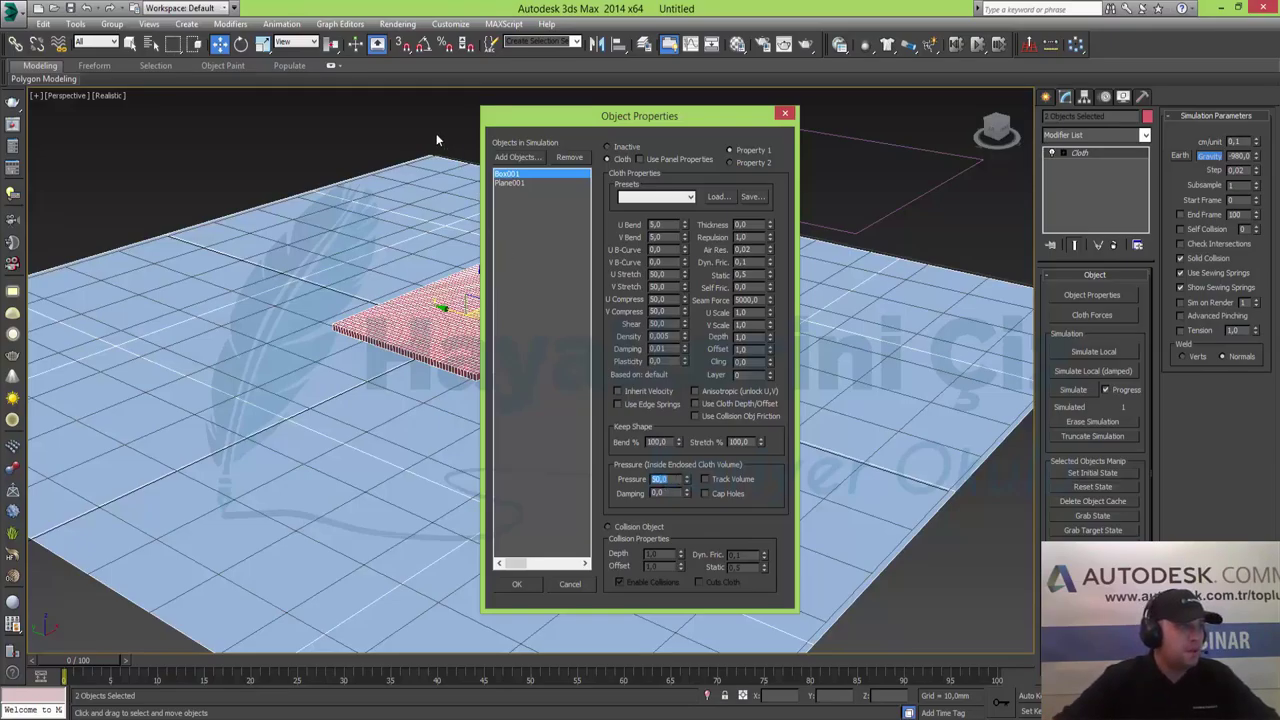
pyautogui.click(530, 184)
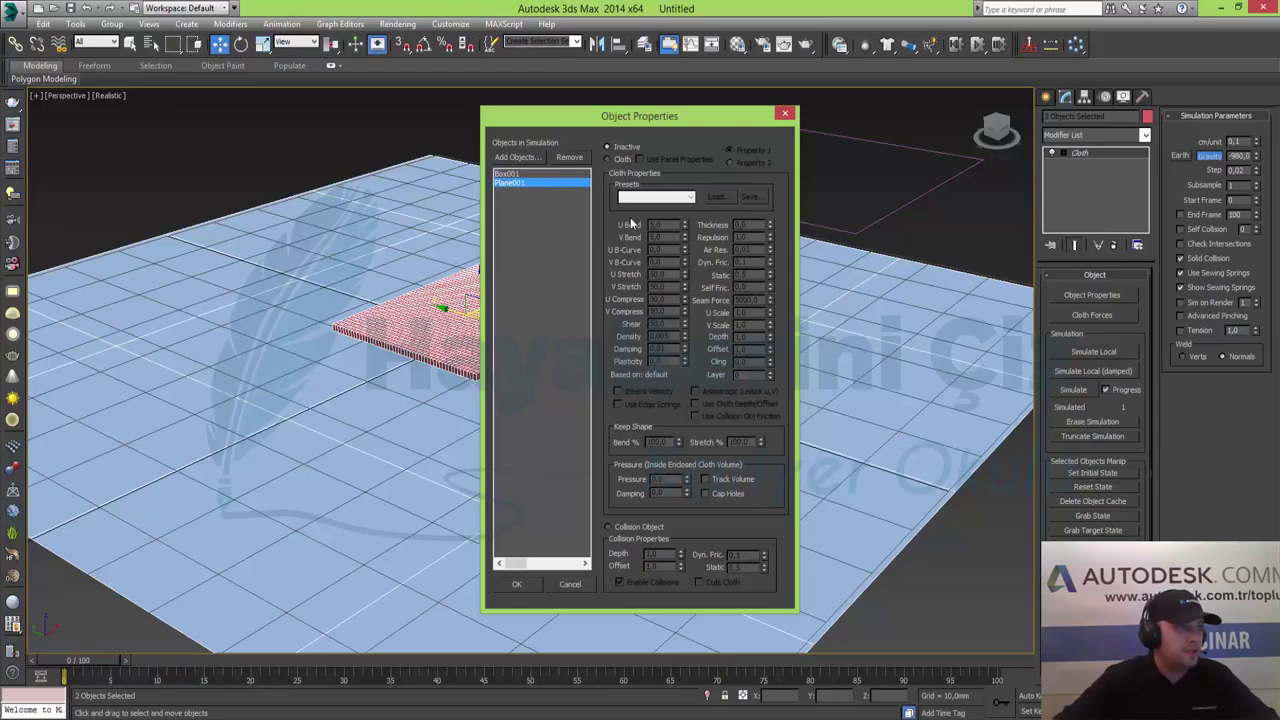
pyautogui.click(640, 530)
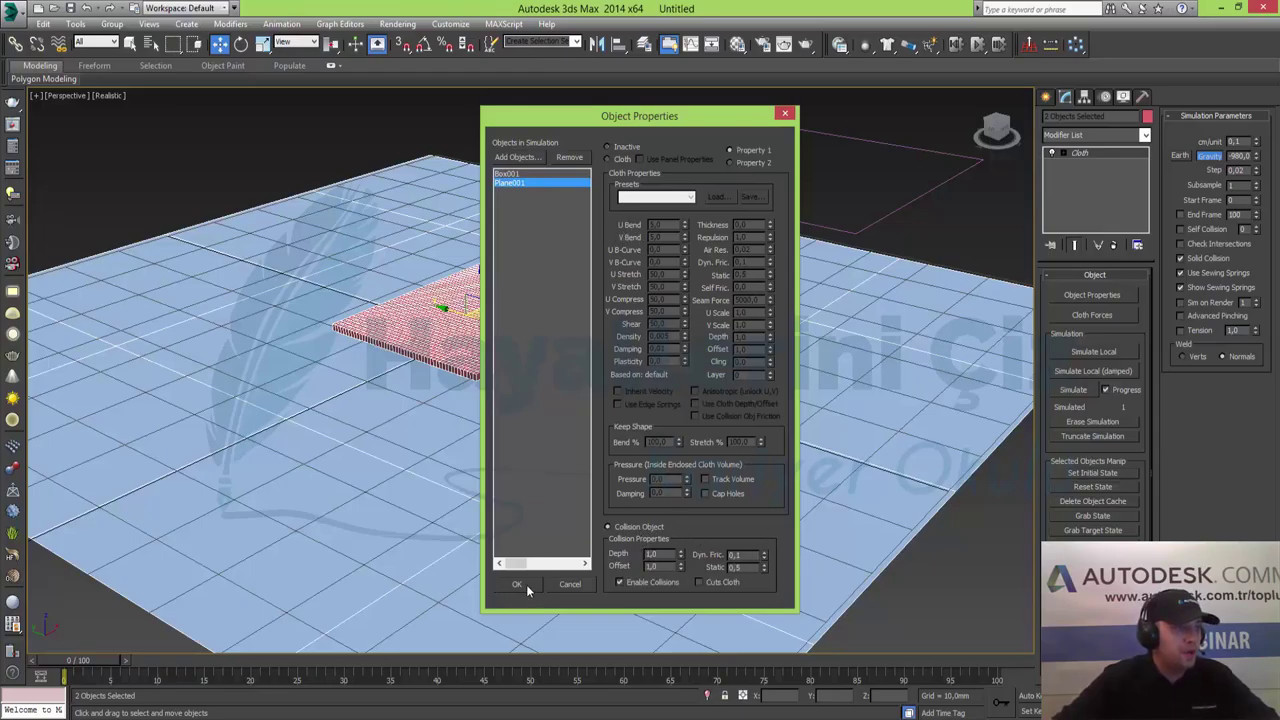
pyautogui.click(517, 584)
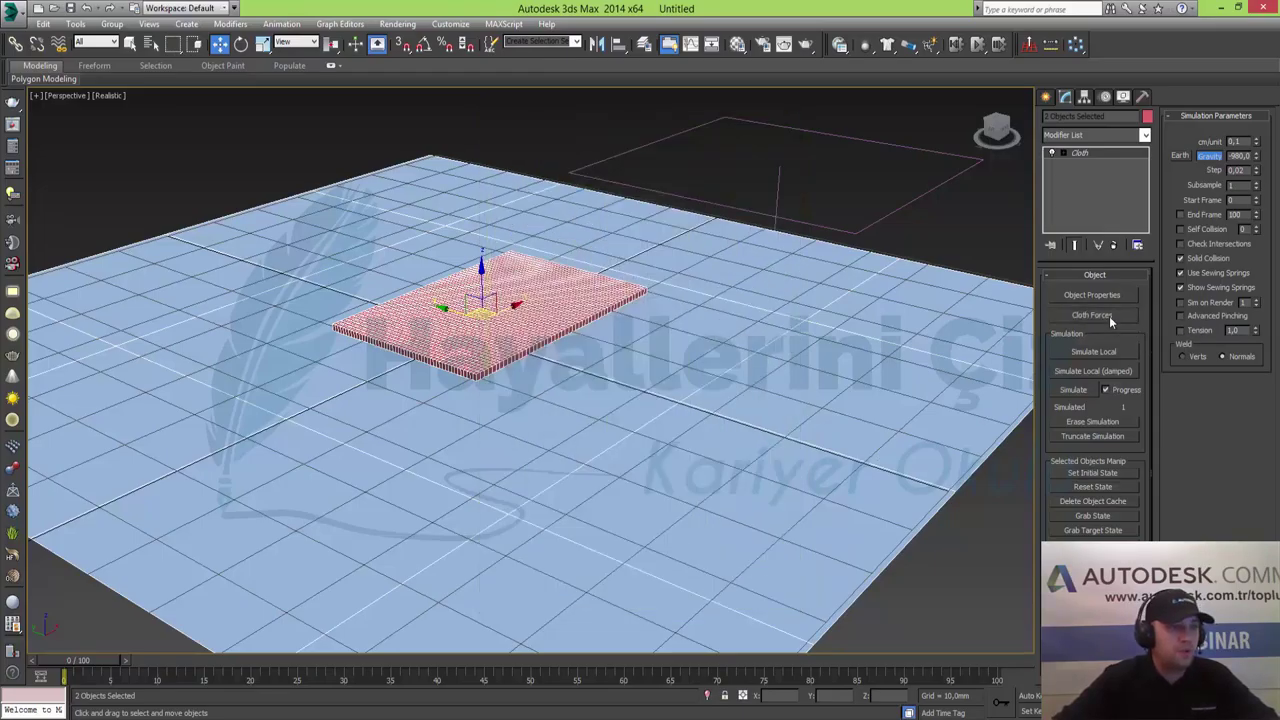
# Step: Move Gravity001 from Forces in Scene to Forces in Simulation for the cloth
pyautogui.click(1092, 315)
pyautogui.click(52, 53)
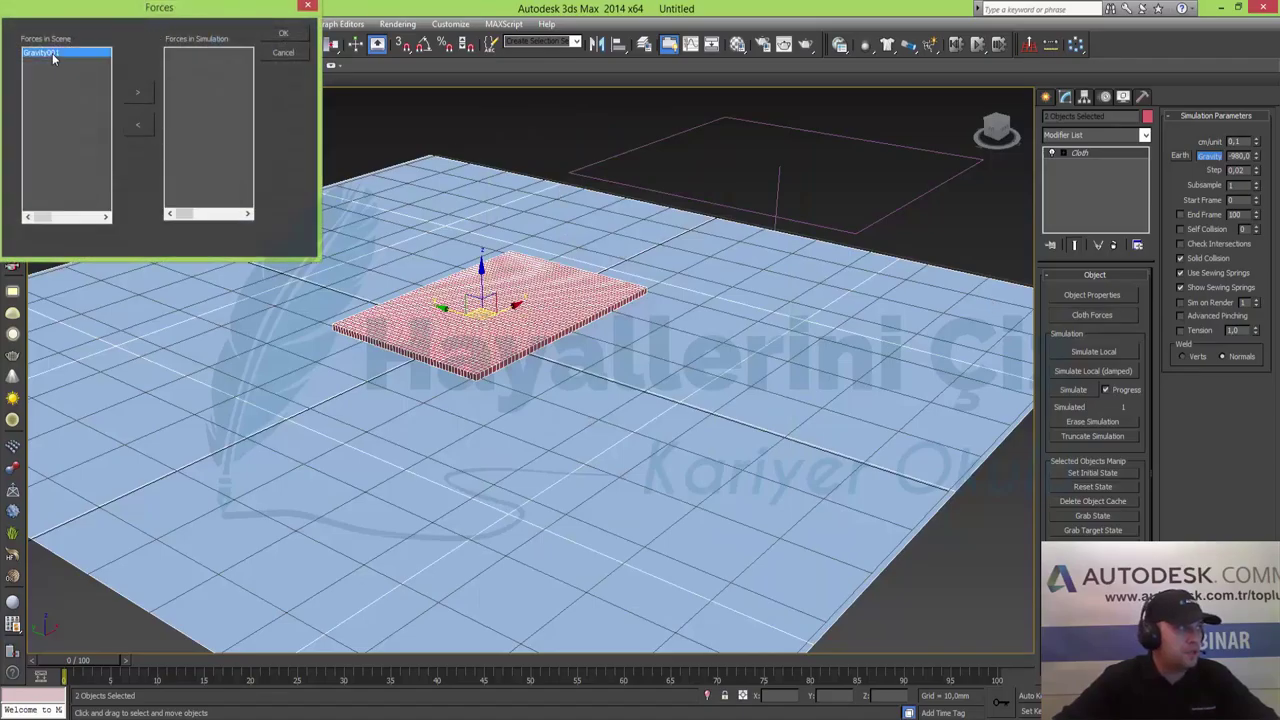
pyautogui.click(138, 93)
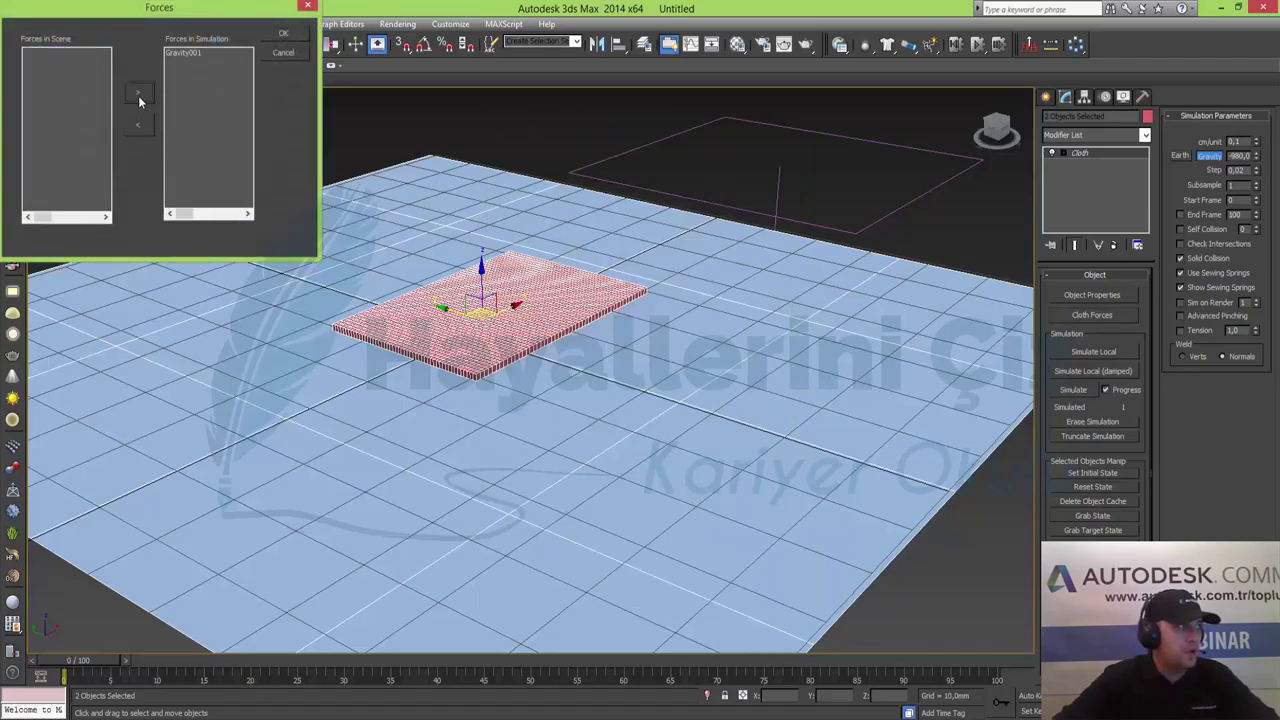
pyautogui.click(284, 36)
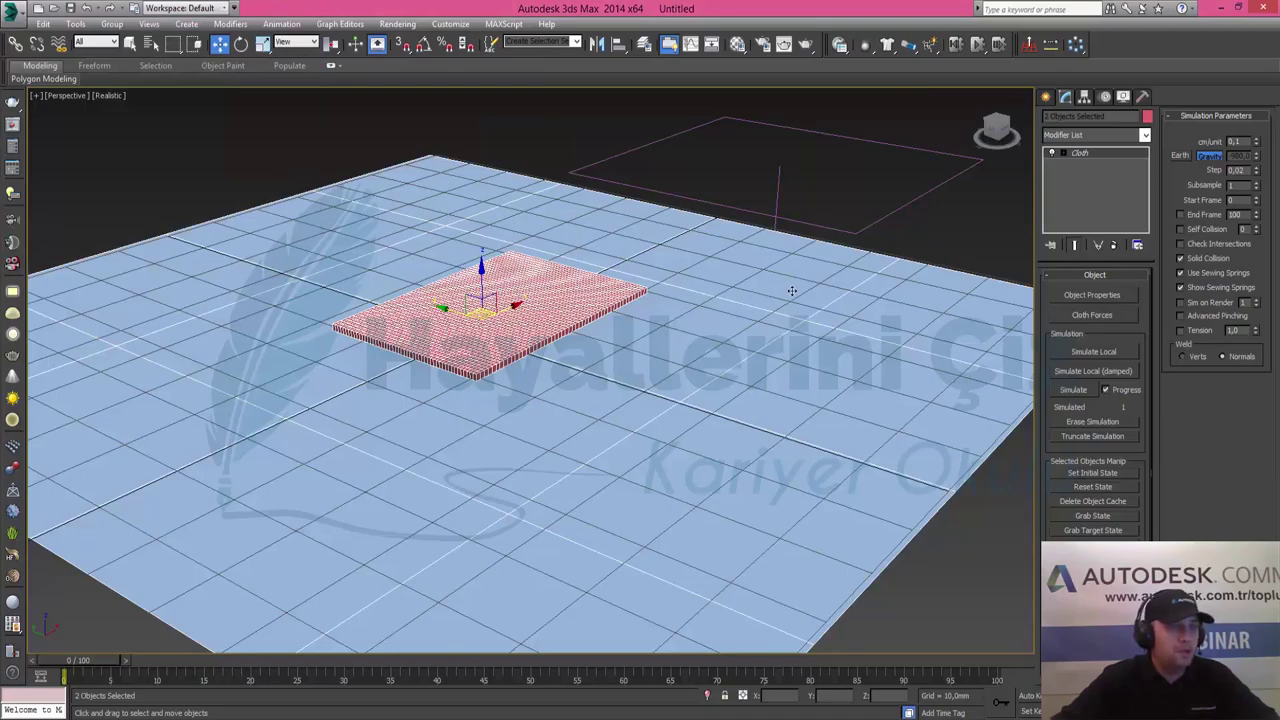
# Step: Run Simulate Local until the box inflates into a puffy pillow, then stop it
pyautogui.click(1090, 356)
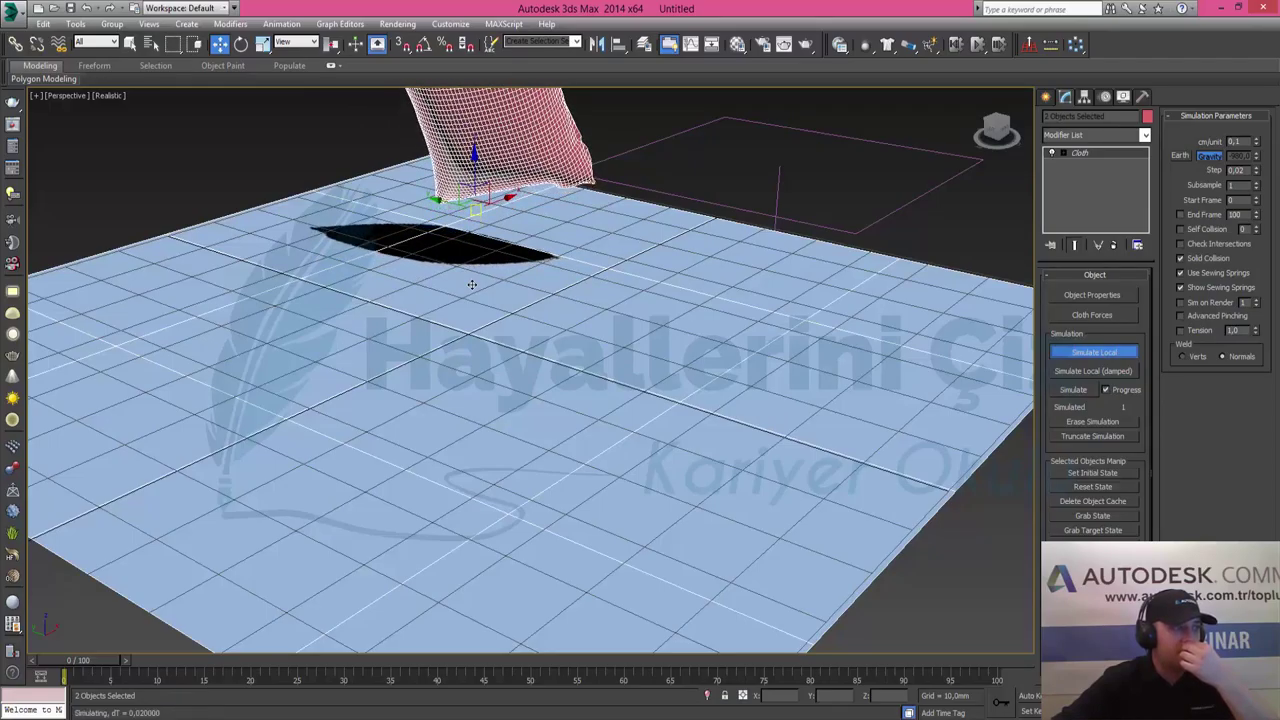
pyautogui.moveTo(619, 194); pyautogui.dragTo(677, 399, button='middle')
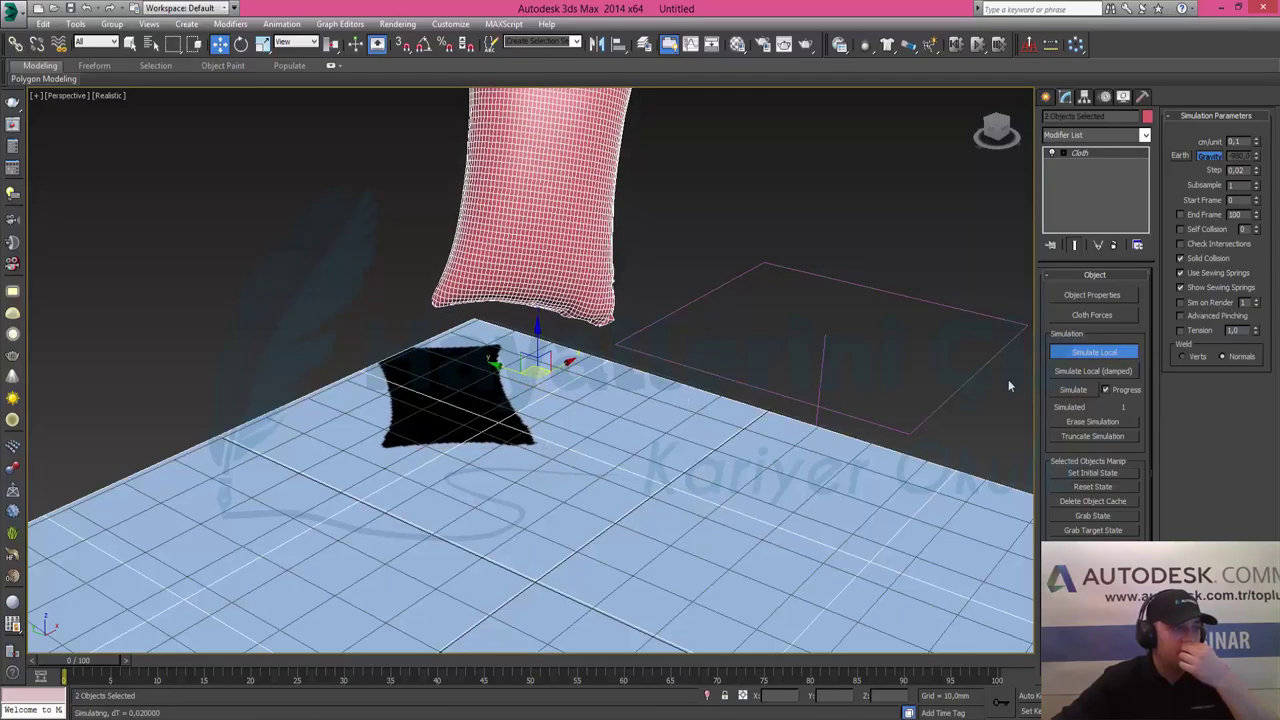
pyautogui.click(1100, 352)
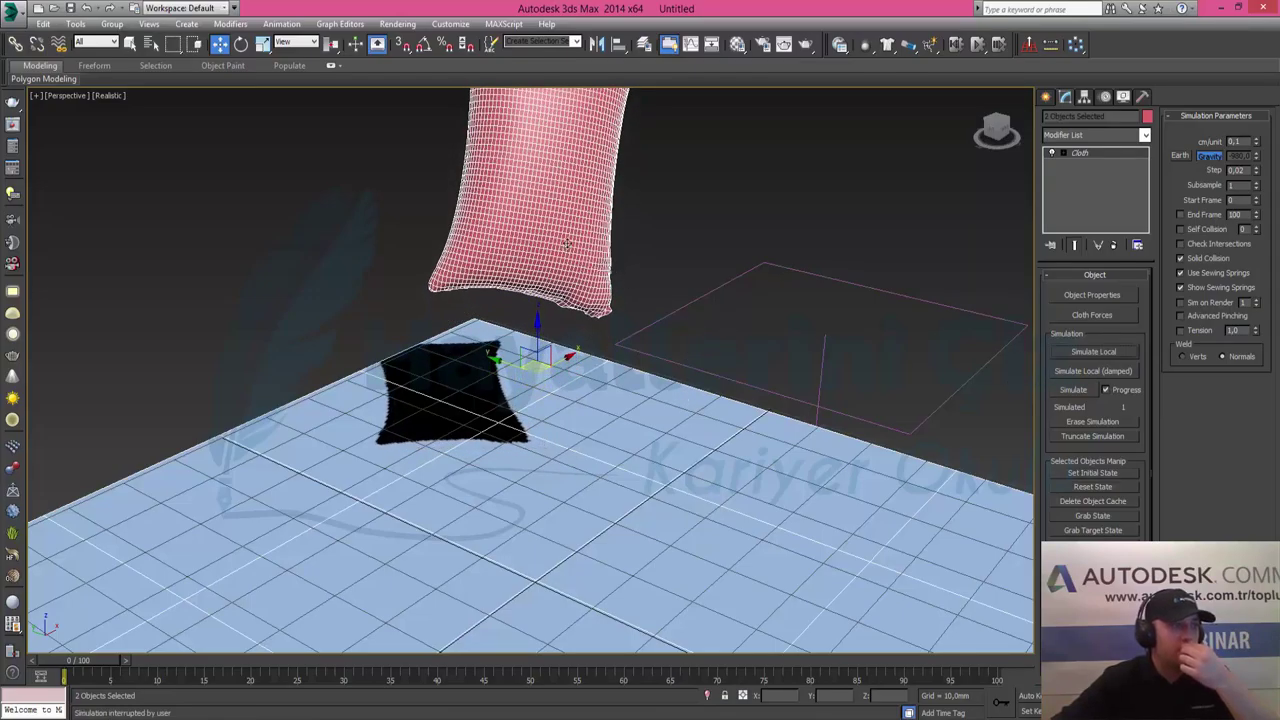
# Step: Center the pillow's pivot to the object using Affect Pivot Only
pyautogui.click(1085, 96)
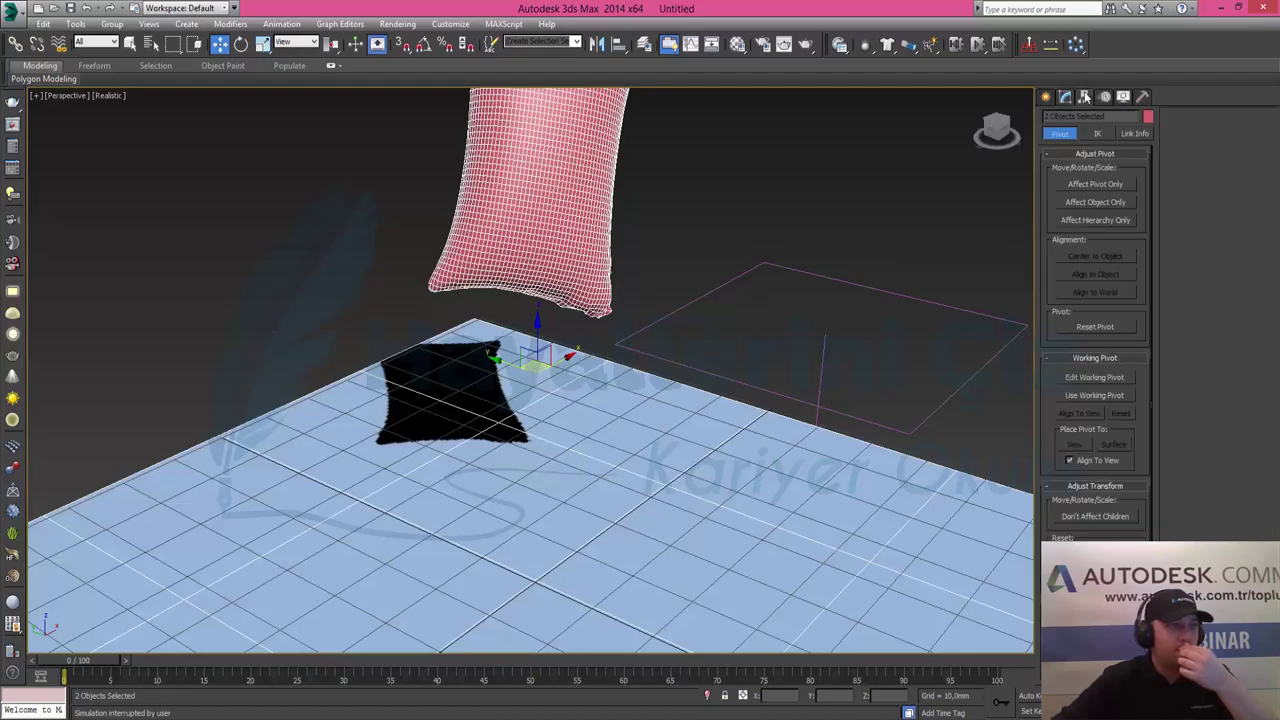
pyautogui.click(1093, 185)
pyautogui.click(1093, 275)
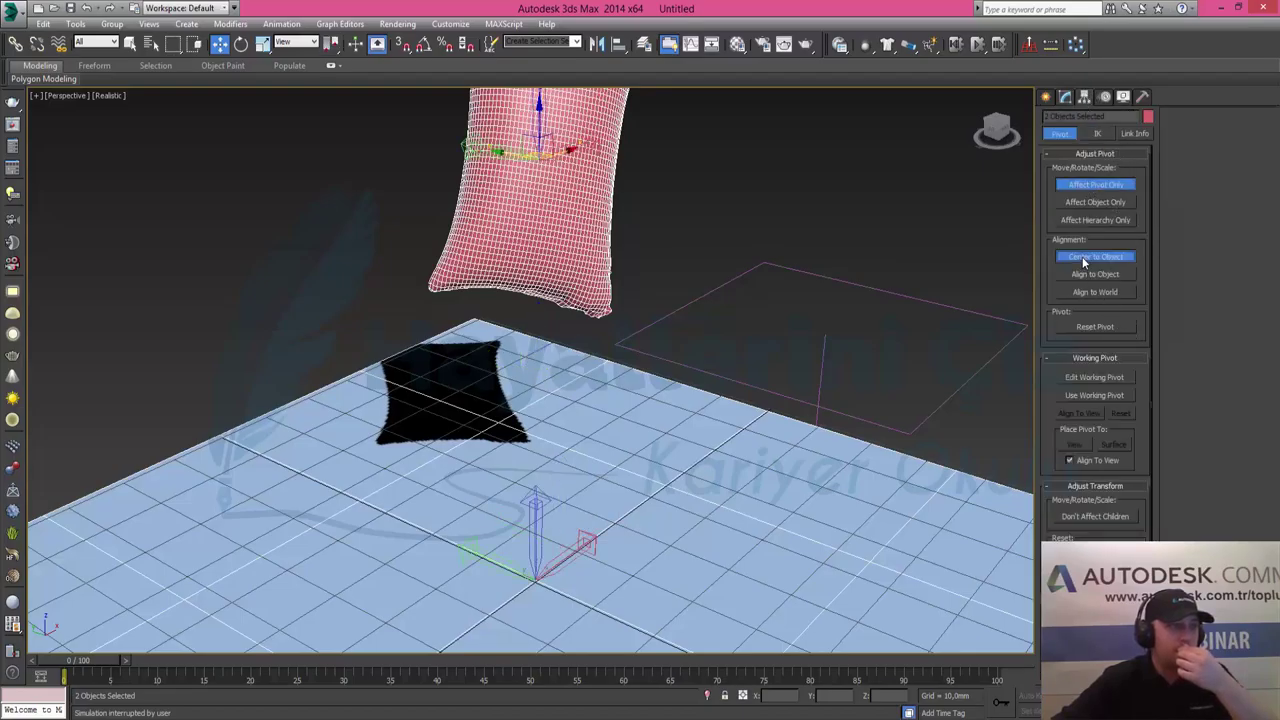
pyautogui.click(1100, 186)
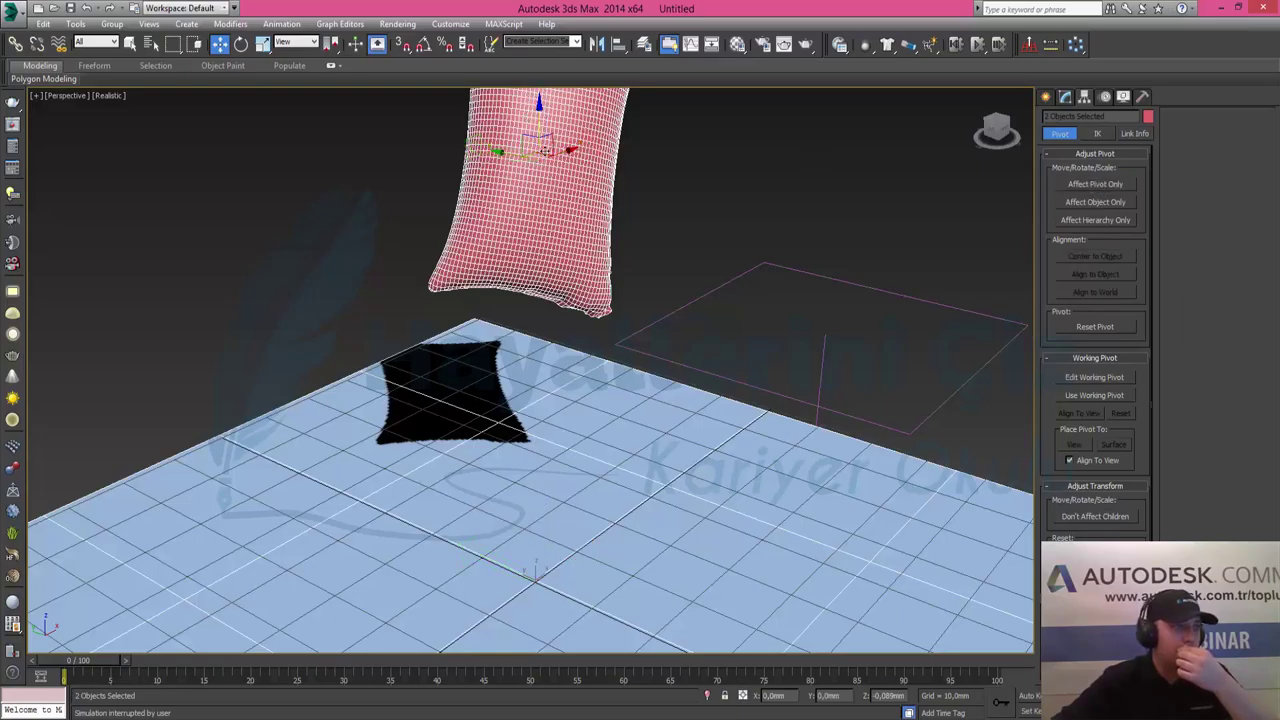
pyautogui.hotkey('ctrl', 'z')
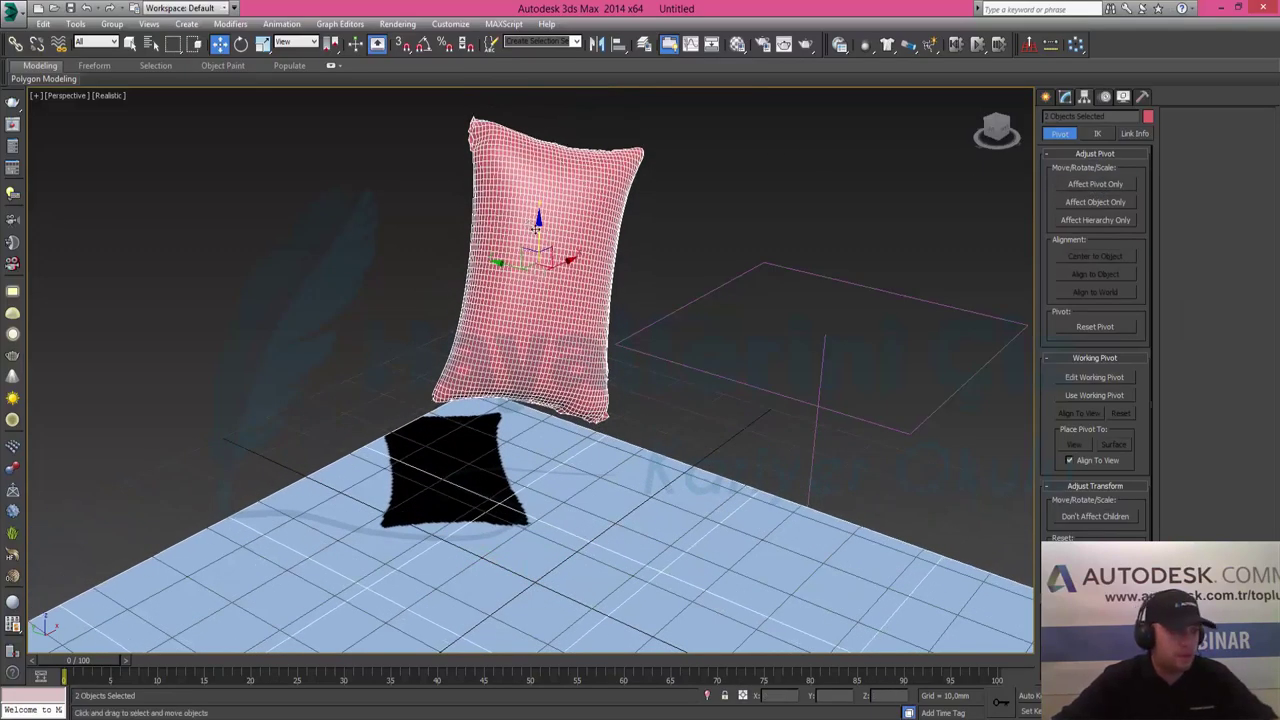
# Step: Select the pillow and move it down toward the ground
pyautogui.keyDown('alt'); pyautogui.moveTo(603, 313); pyautogui.dragTo(603, 335, button='middle'); pyautogui.keyUp('alt')
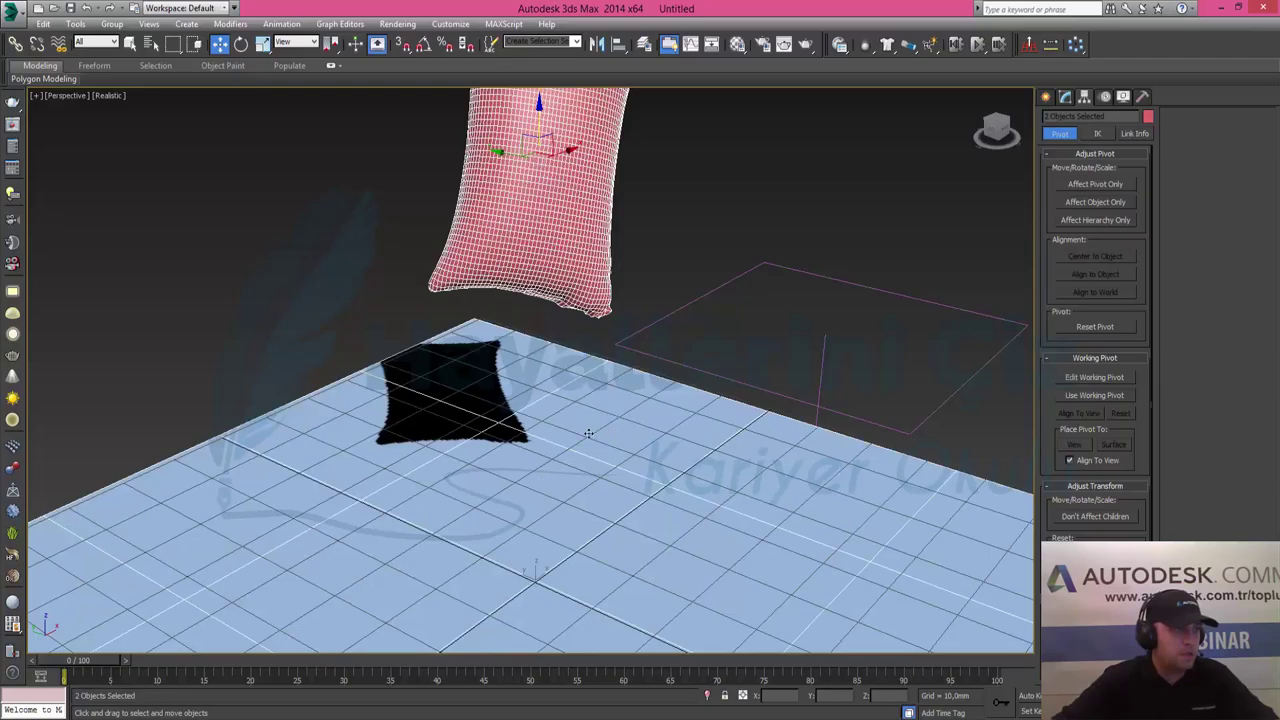
pyautogui.click(374, 358)
pyautogui.click(537, 231)
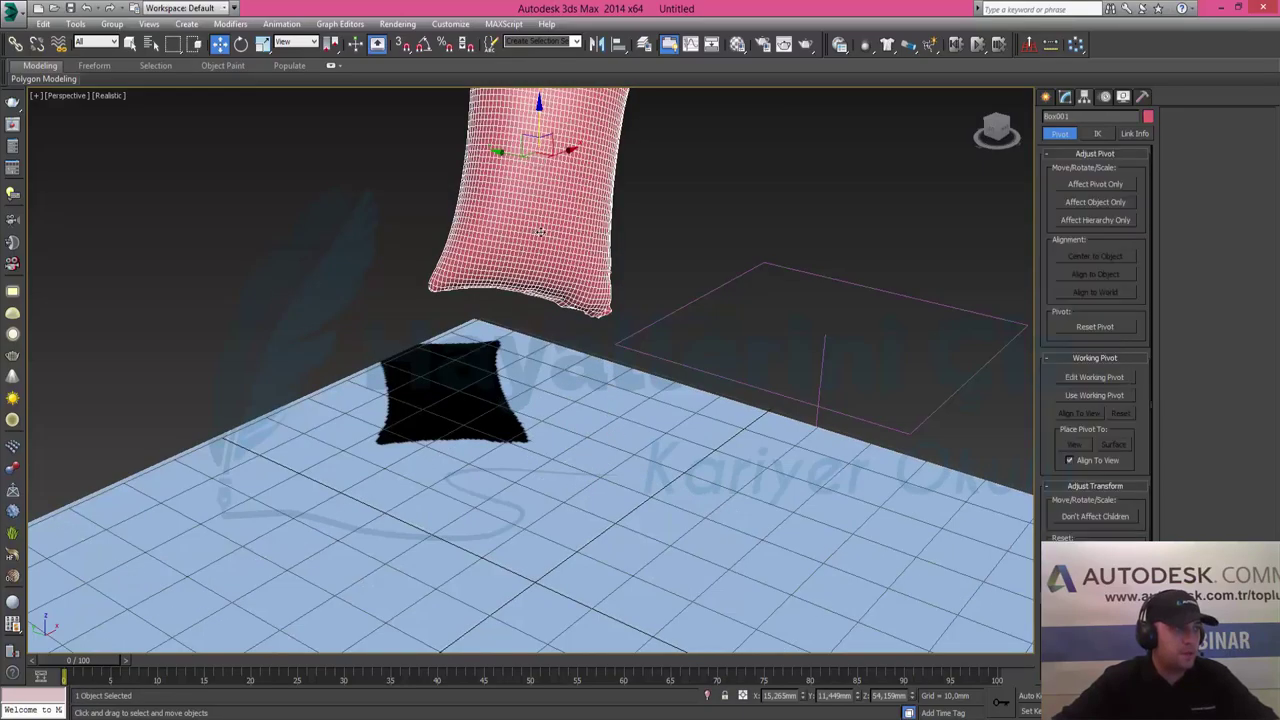
pyautogui.moveTo(538, 125); pyautogui.dragTo(386, 136)
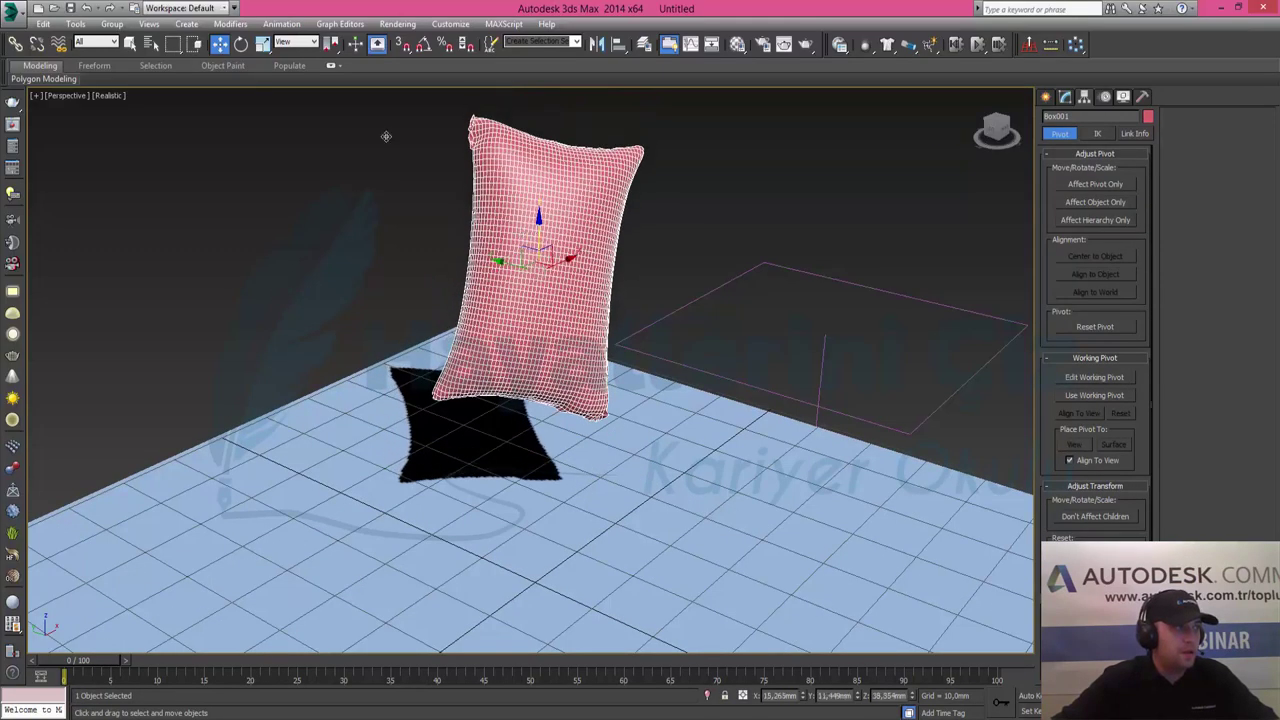
# Step: Rotate the pillow to a tilted angle
pyautogui.click(243, 46)
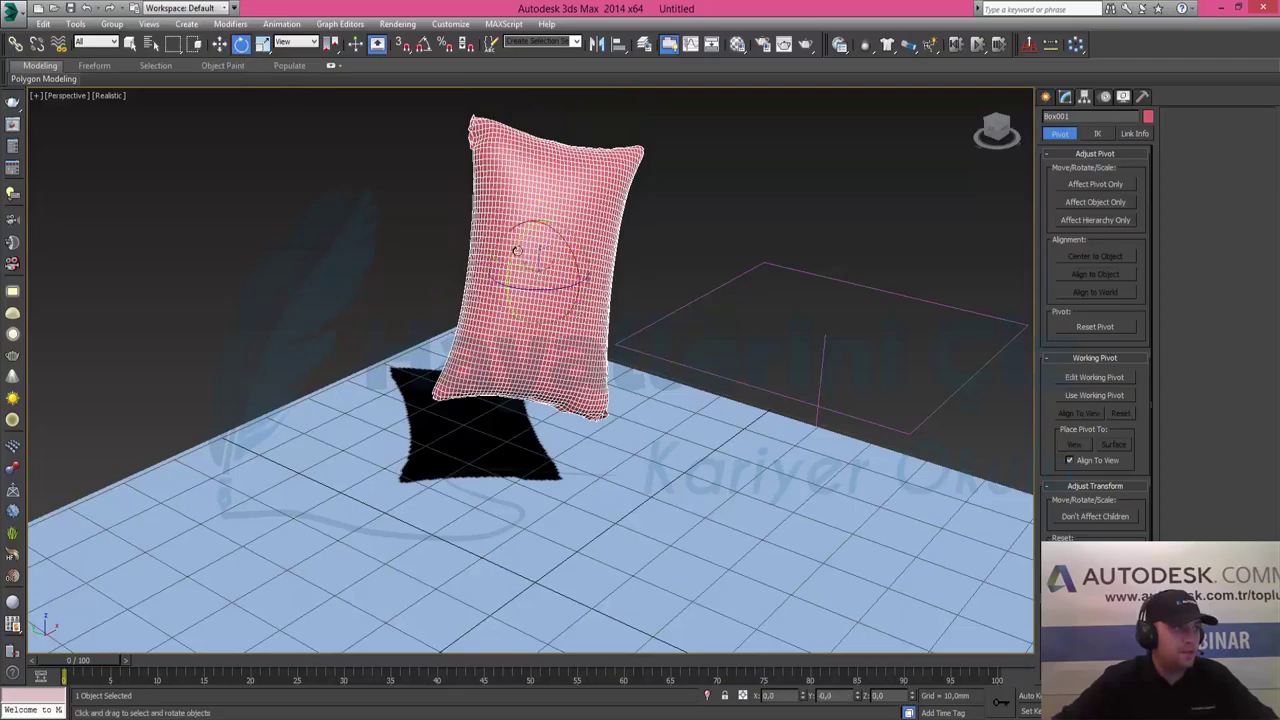
pyautogui.moveTo(516, 250); pyautogui.dragTo(467, 392)
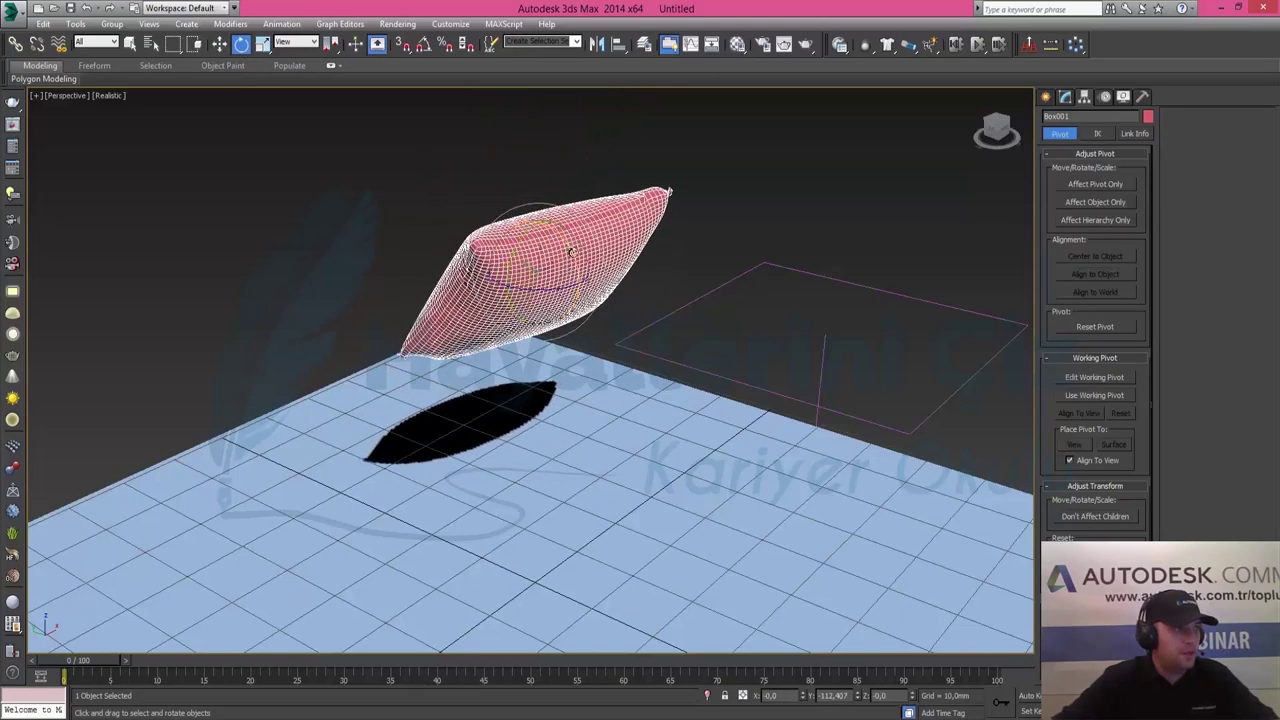
pyautogui.moveTo(571, 252); pyautogui.dragTo(595, 348)
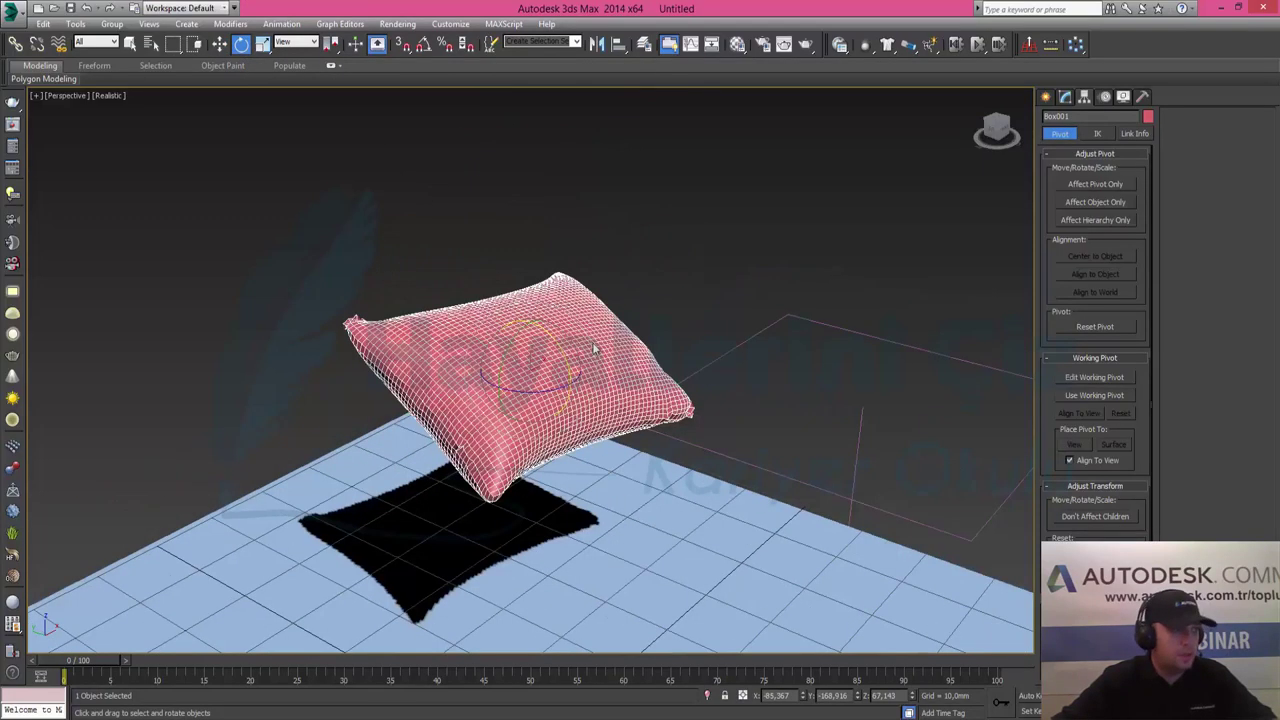
# Step: Orbit the view to look at the pillow from higher up
pyautogui.moveTo(557, 308)
pyautogui.keyDown('alt'); pyautogui.mouseDown(button='middle')
pyautogui.moveTo(391, 307)
pyautogui.moveTo(443, 280)
pyautogui.moveTo(594, 257)
pyautogui.moveTo(677, 323)
pyautogui.moveTo(613, 357)
pyautogui.moveTo(622, 430)
pyautogui.moveTo(615, 304)
pyautogui.moveTo(629, 317)
pyautogui.moveTo(686, 317)
pyautogui.moveTo(606, 303)
pyautogui.moveTo(574, 276)
pyautogui.moveTo(517, 283)
pyautogui.moveTo(591, 363)
pyautogui.mouseUp(button='middle'); pyautogui.keyUp('alt')
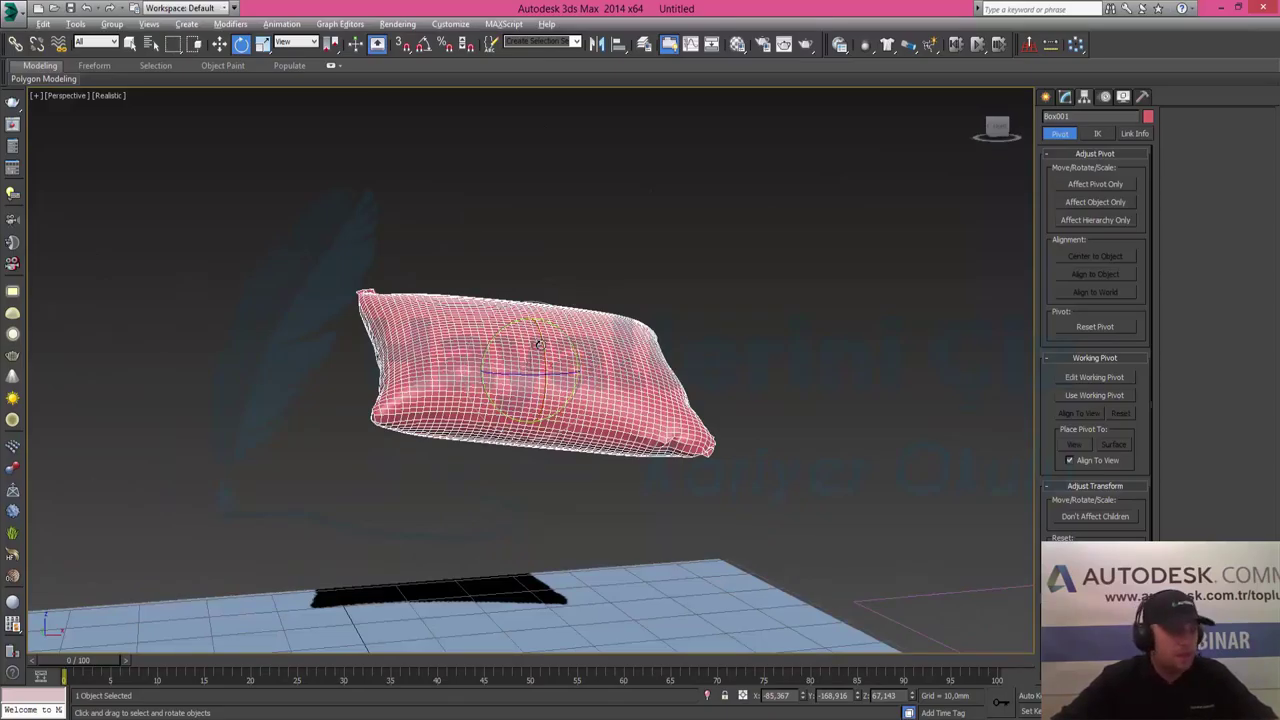
pyautogui.moveTo(539, 343)
pyautogui.keyDown('alt'); pyautogui.mouseDown(button='middle')
pyautogui.moveTo(554, 391)
pyautogui.moveTo(606, 369)
pyautogui.mouseUp(button='middle'); pyautogui.keyUp('alt')
pyautogui.moveTo(724, 443)
pyautogui.keyDown('alt'); pyautogui.mouseDown(button='middle')
pyautogui.moveTo(700, 306)
pyautogui.moveTo(547, 260)
pyautogui.moveTo(597, 245)
pyautogui.moveTo(601, 291)
pyautogui.moveTo(751, 328)
pyautogui.mouseUp(button='middle'); pyautogui.keyUp('alt')
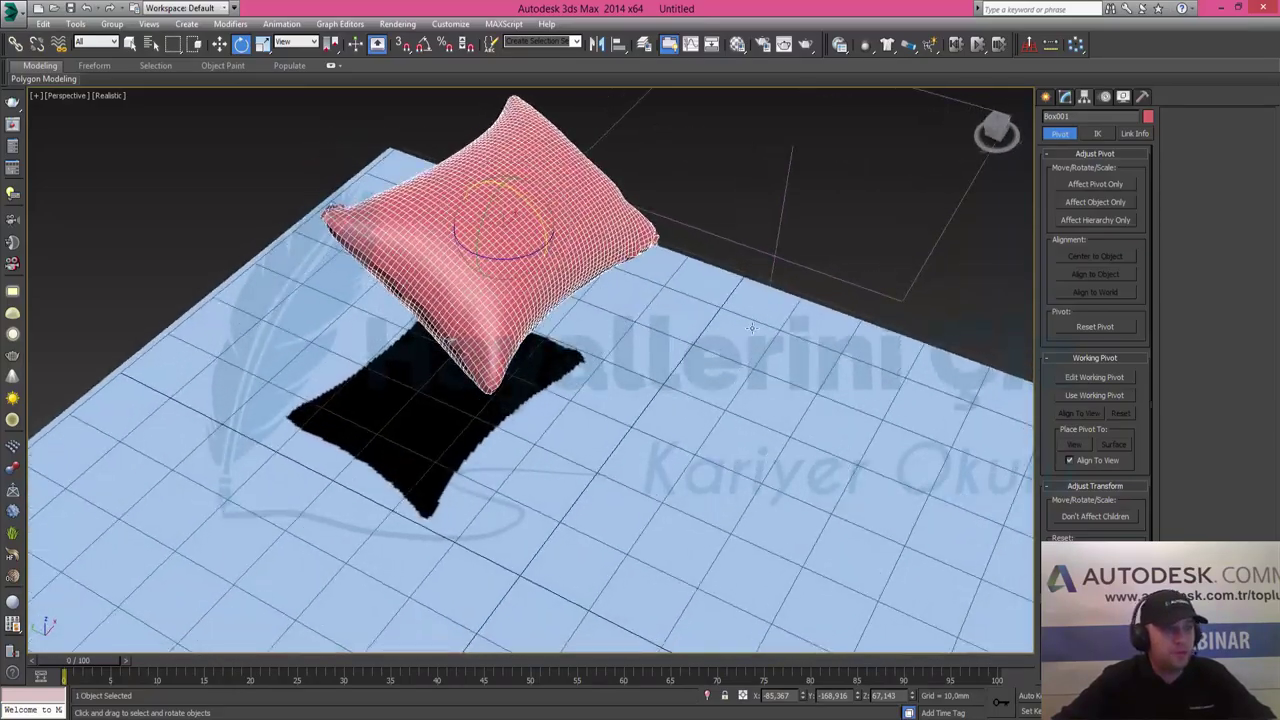
# Step: Select both cloth objects and Reset State so the box lies flat on the floor
pyautogui.press('w')
pyautogui.click(1066, 97)
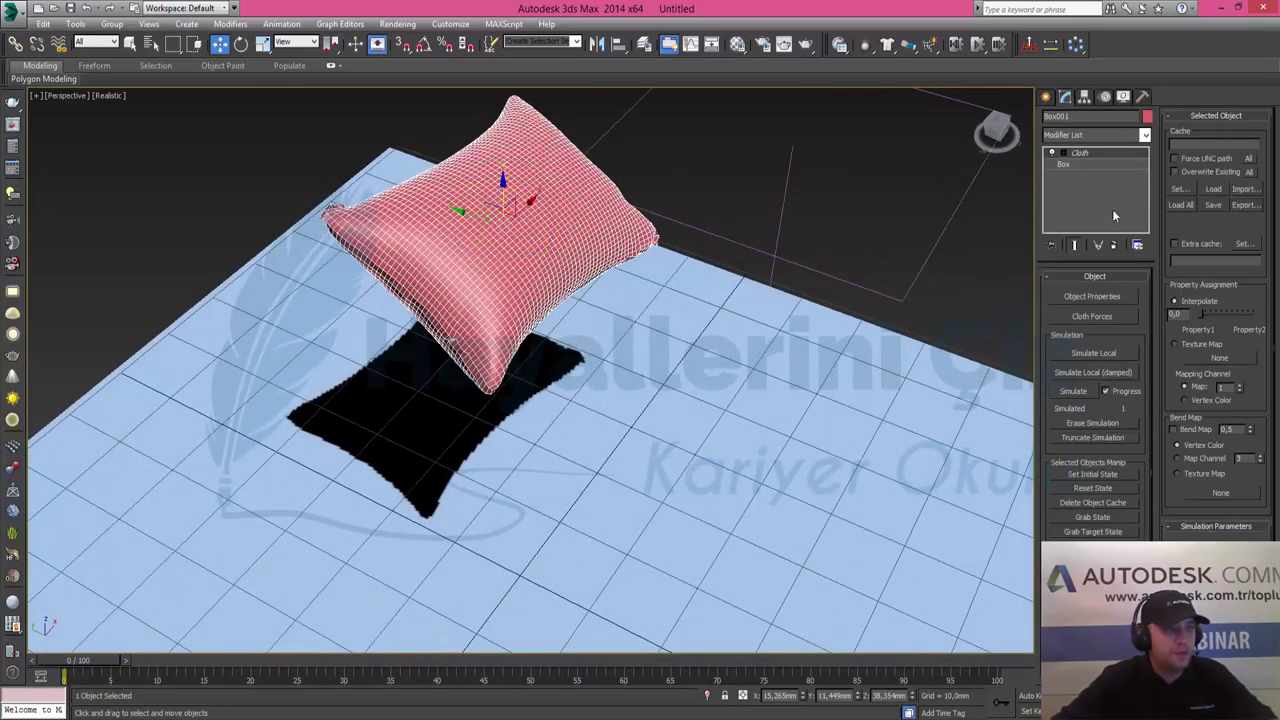
pyautogui.click(1105, 491)
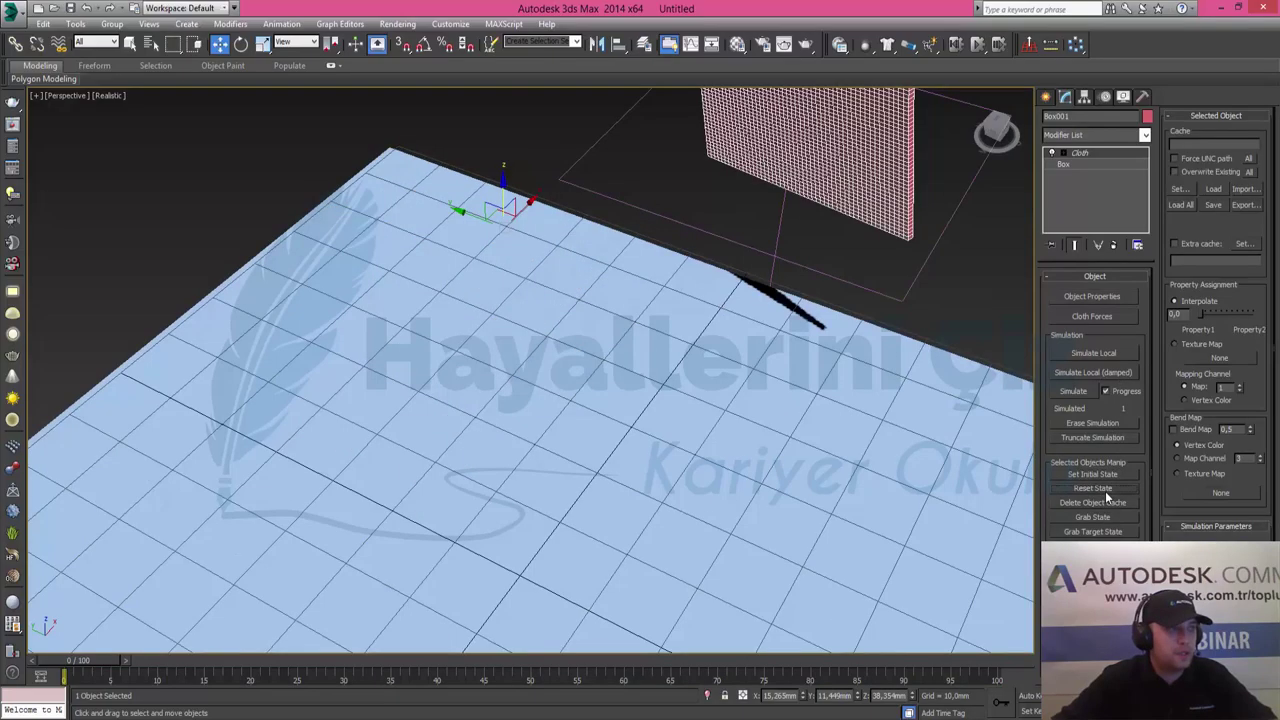
pyautogui.click(861, 296)
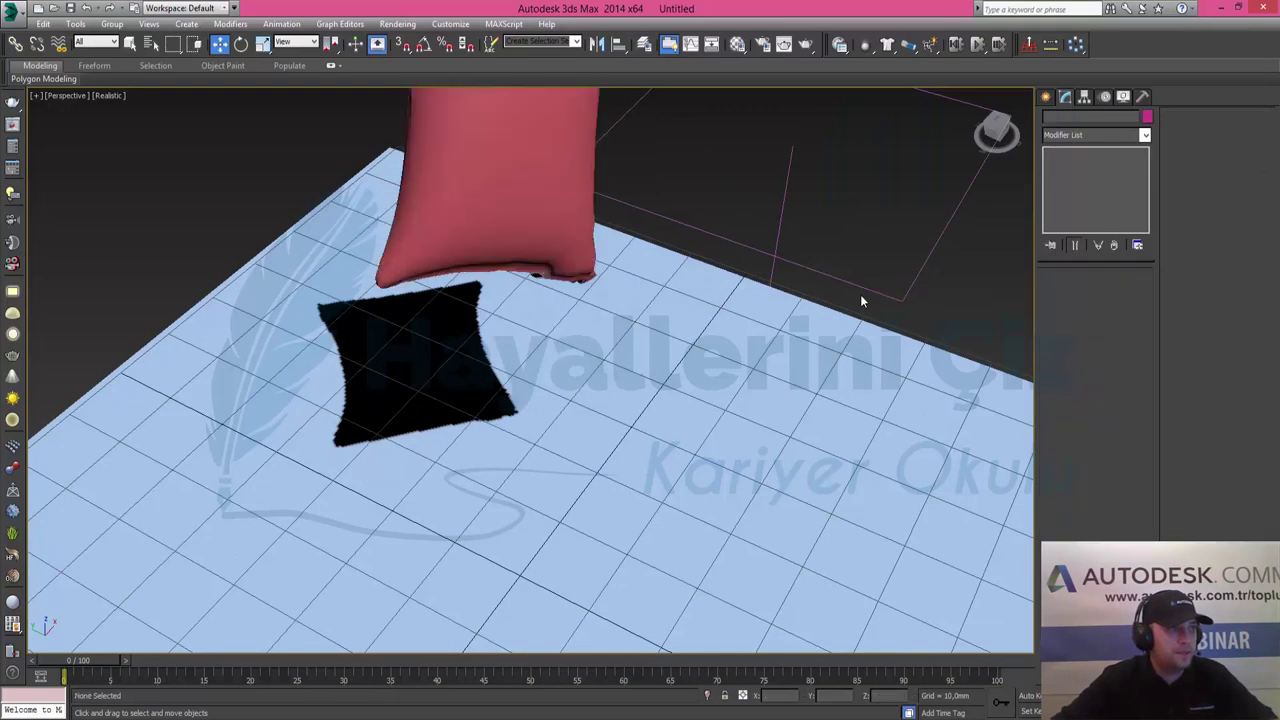
pyautogui.hotkey('ctrl', 'z')
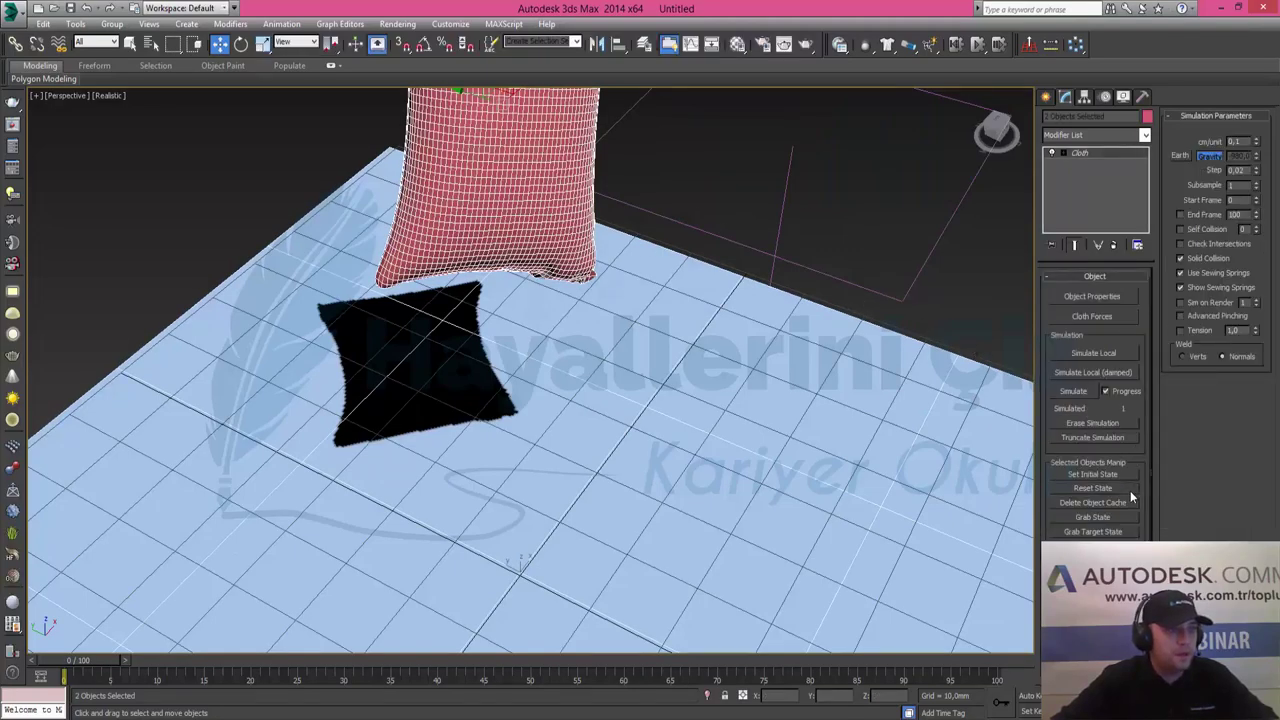
pyautogui.click(1130, 489)
pyautogui.moveTo(764, 524); pyautogui.dragTo(746, 391, button='middle')
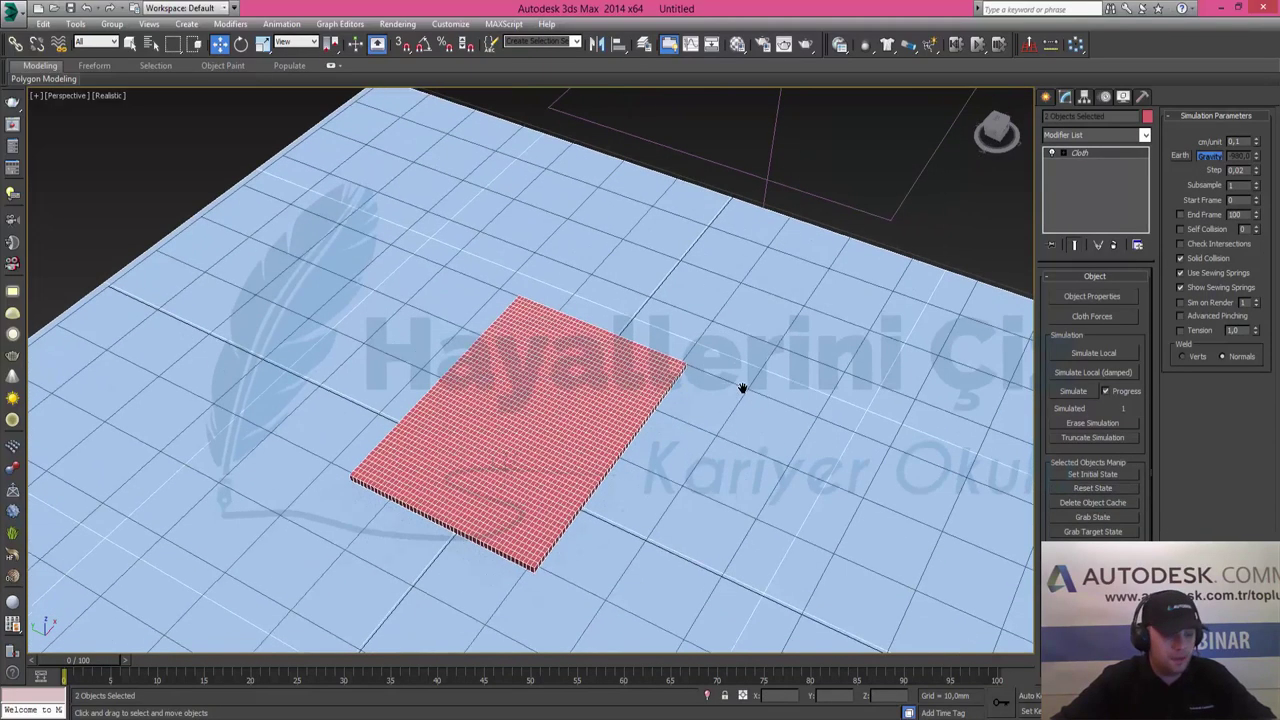
pyautogui.keyDown('alt'); pyautogui.moveTo(668, 454); pyautogui.dragTo(666, 411, button='middle'); pyautogui.keyUp('alt')
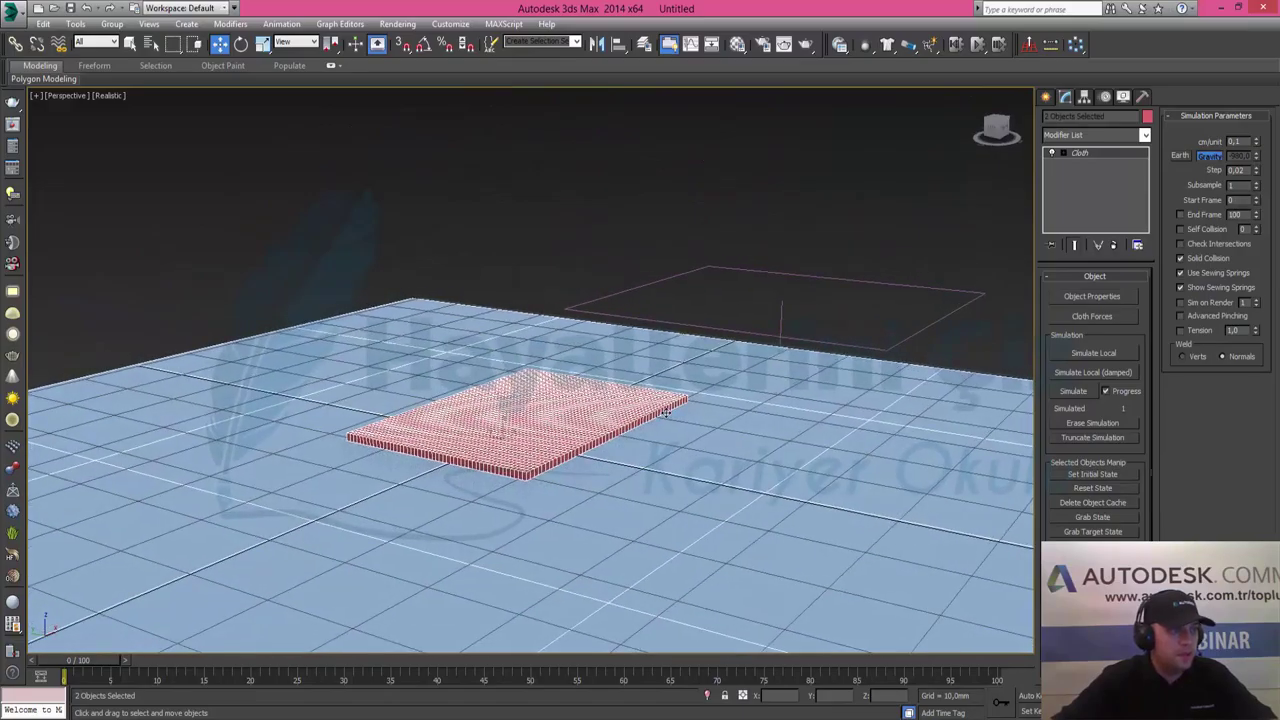
# Step: Review Box001's cloth properties in Object Properties and close without changes
pyautogui.click(1110, 298)
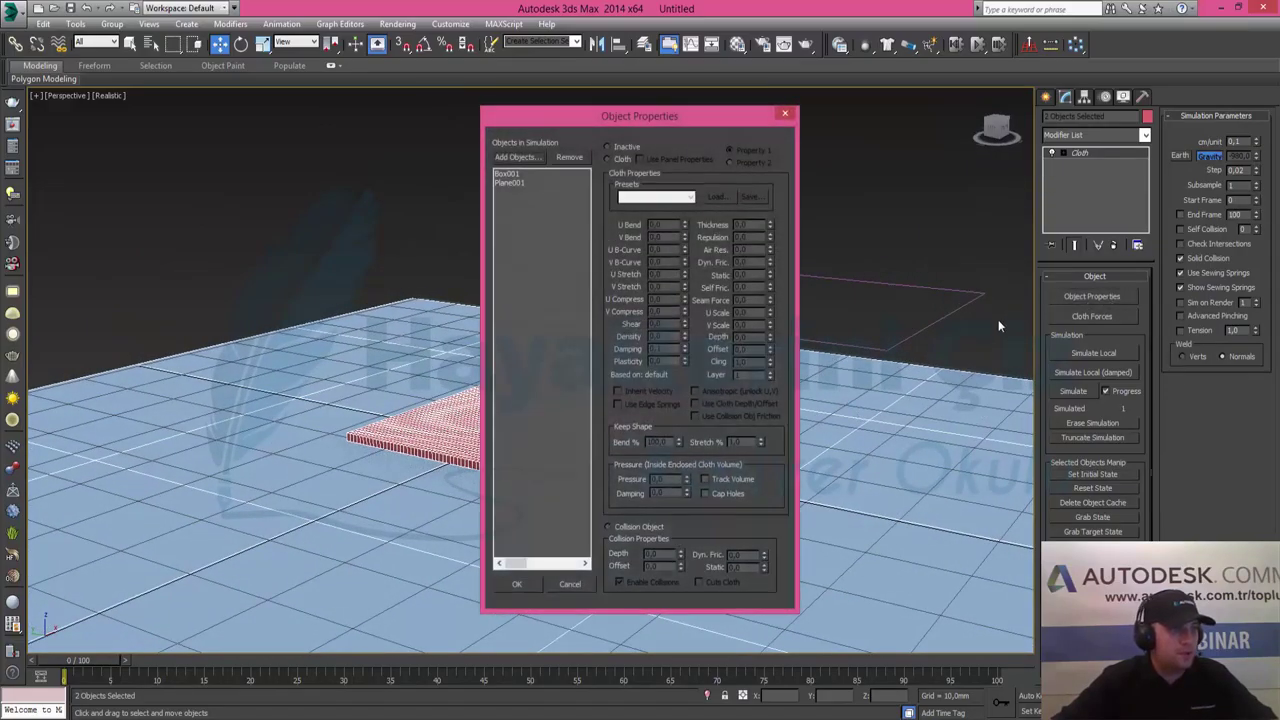
pyautogui.click(508, 175)
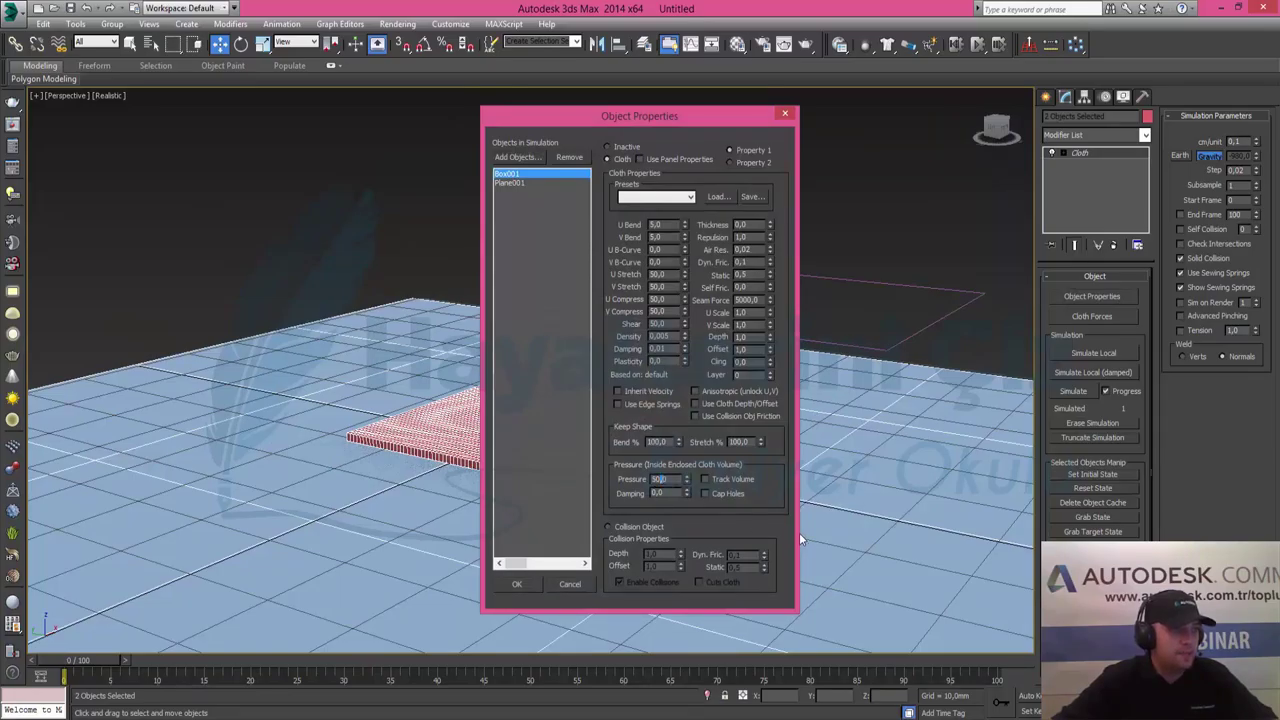
pyautogui.click(570, 588)
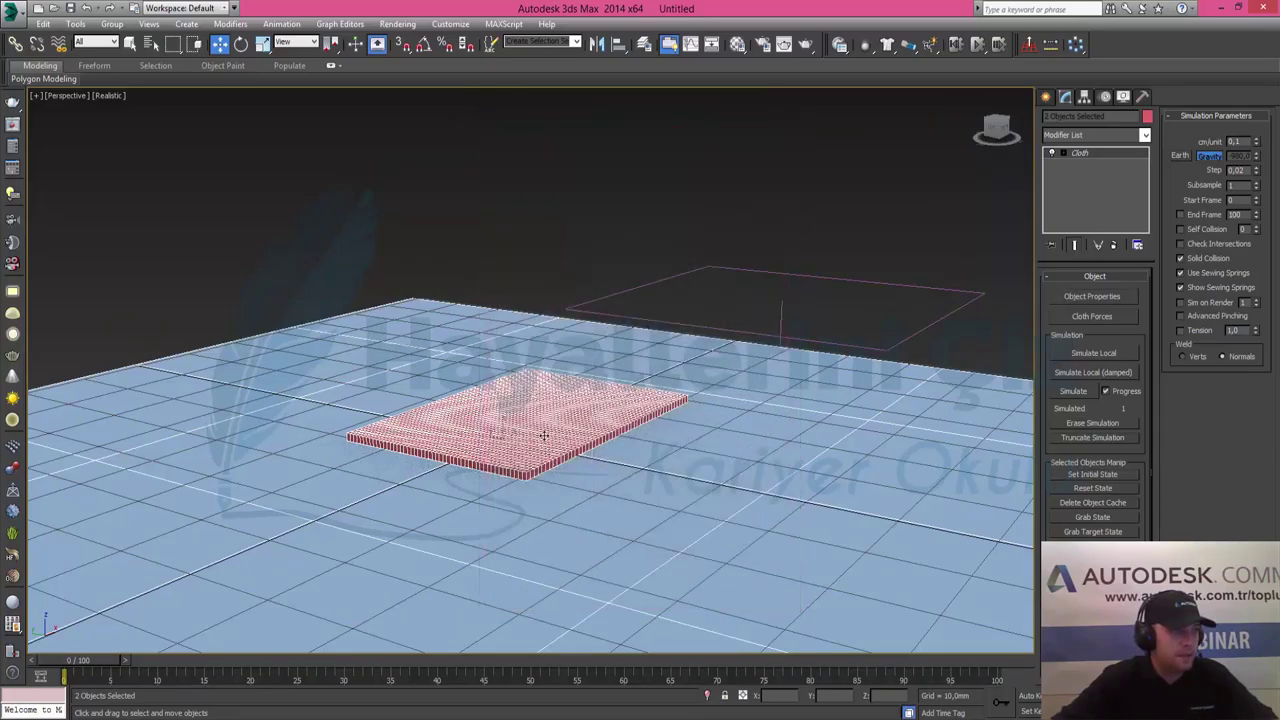
# Step: Select Box001 and enable Affect Pivot Only in the Hierarchy pivot settings
pyautogui.click(532, 400)
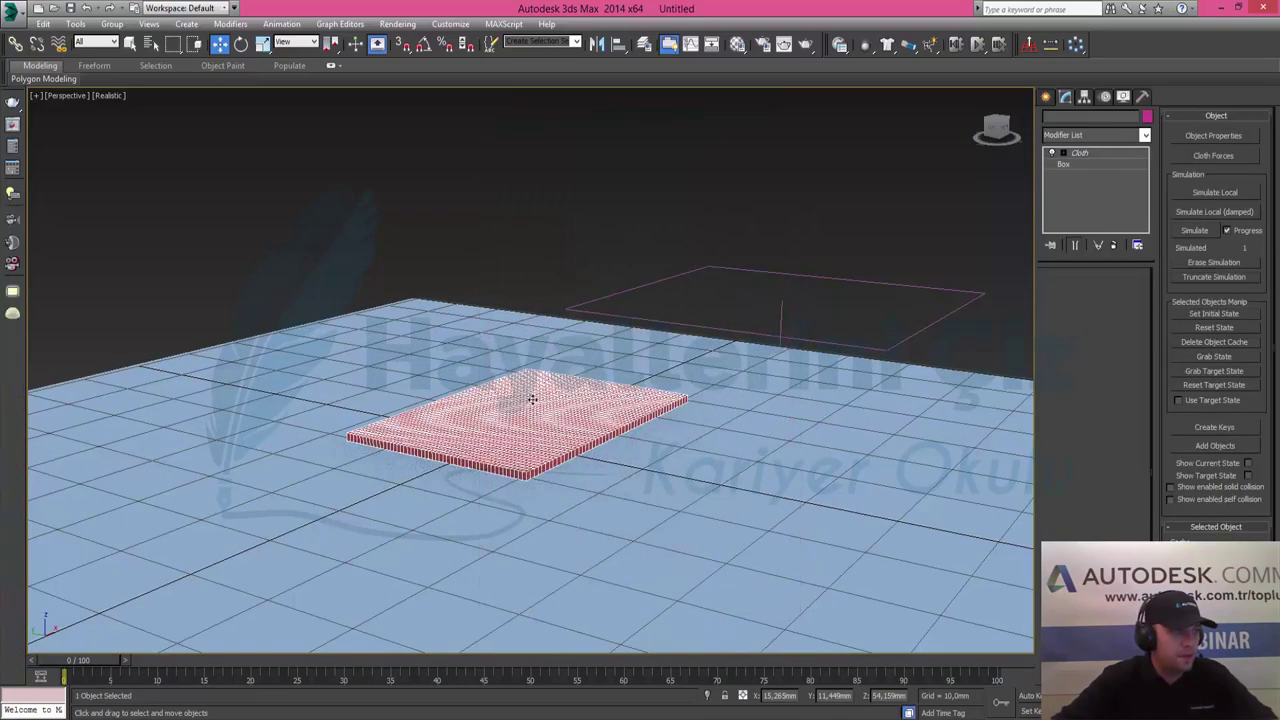
pyautogui.click(1085, 96)
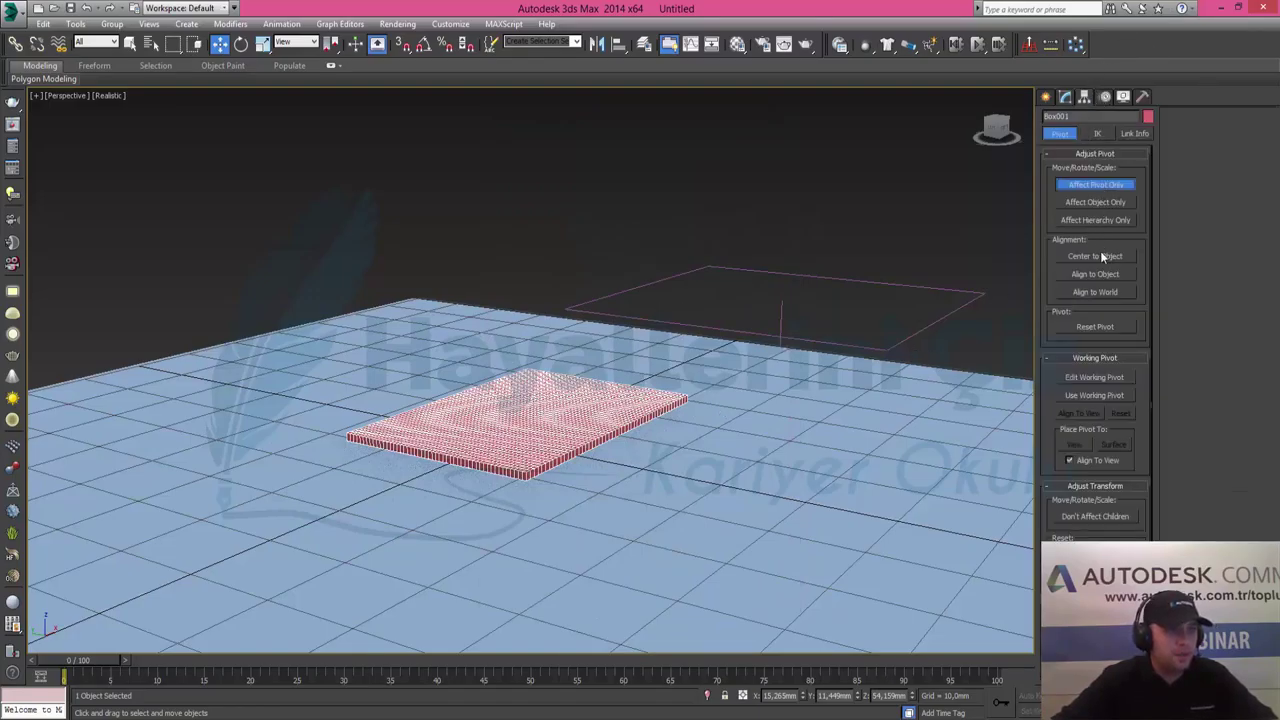
pyautogui.click(1100, 256)
# Step: Center Box001's pivot on the object and lift the flat box above the ground plane
pyautogui.click(1093, 184)
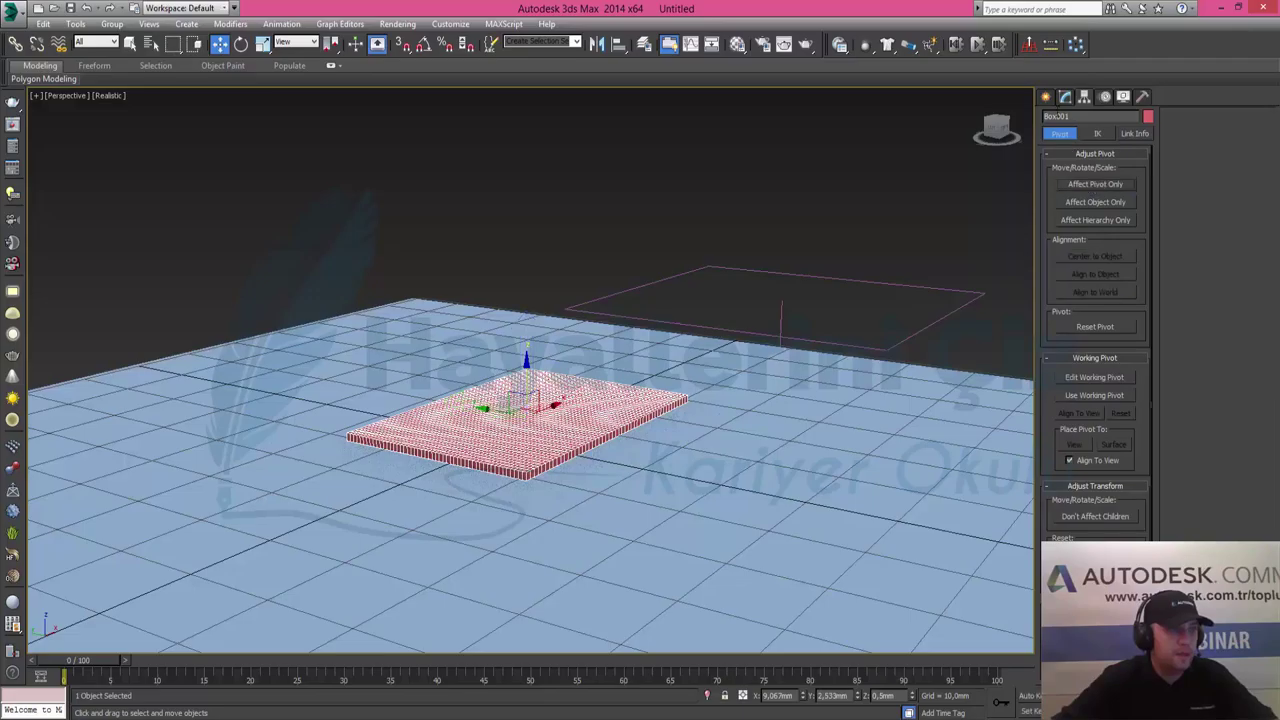
pyautogui.click(1045, 97)
pyautogui.click(1063, 98)
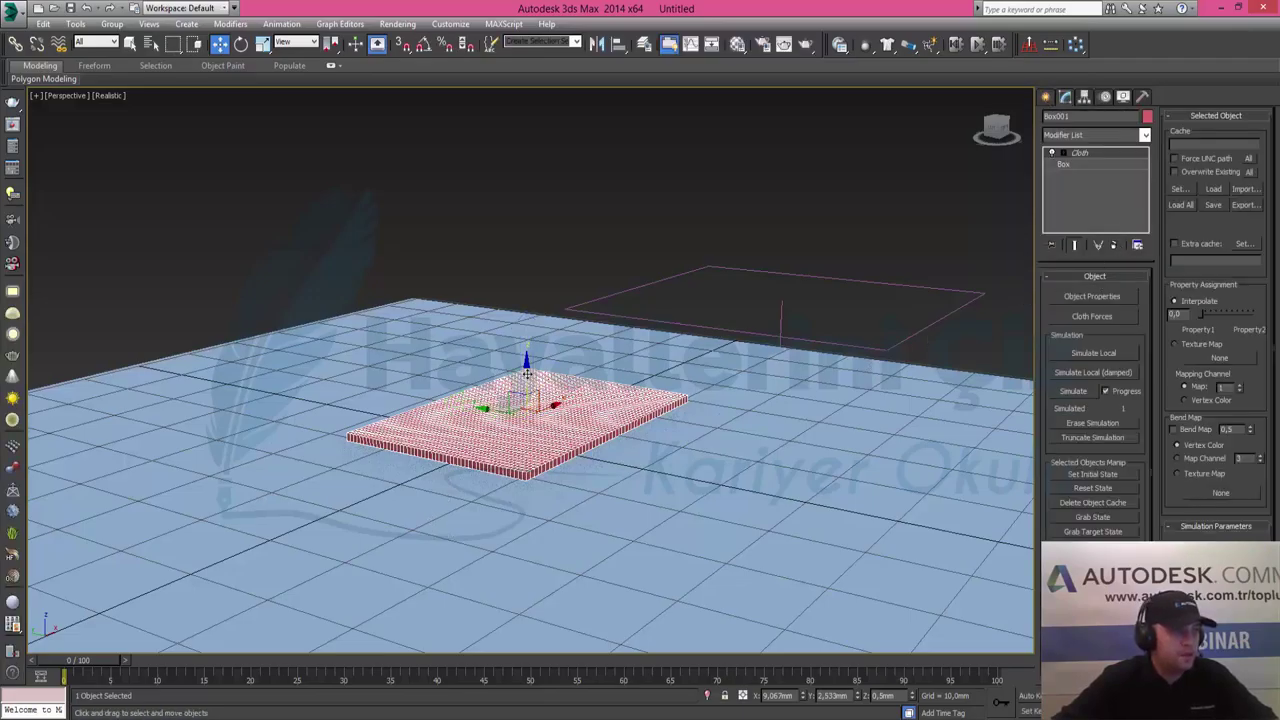
pyautogui.moveTo(526, 372); pyautogui.dragTo(522, 339)
# Step: Turn on Pressure in Box001's cloth object properties and confirm
pyautogui.click(1094, 297)
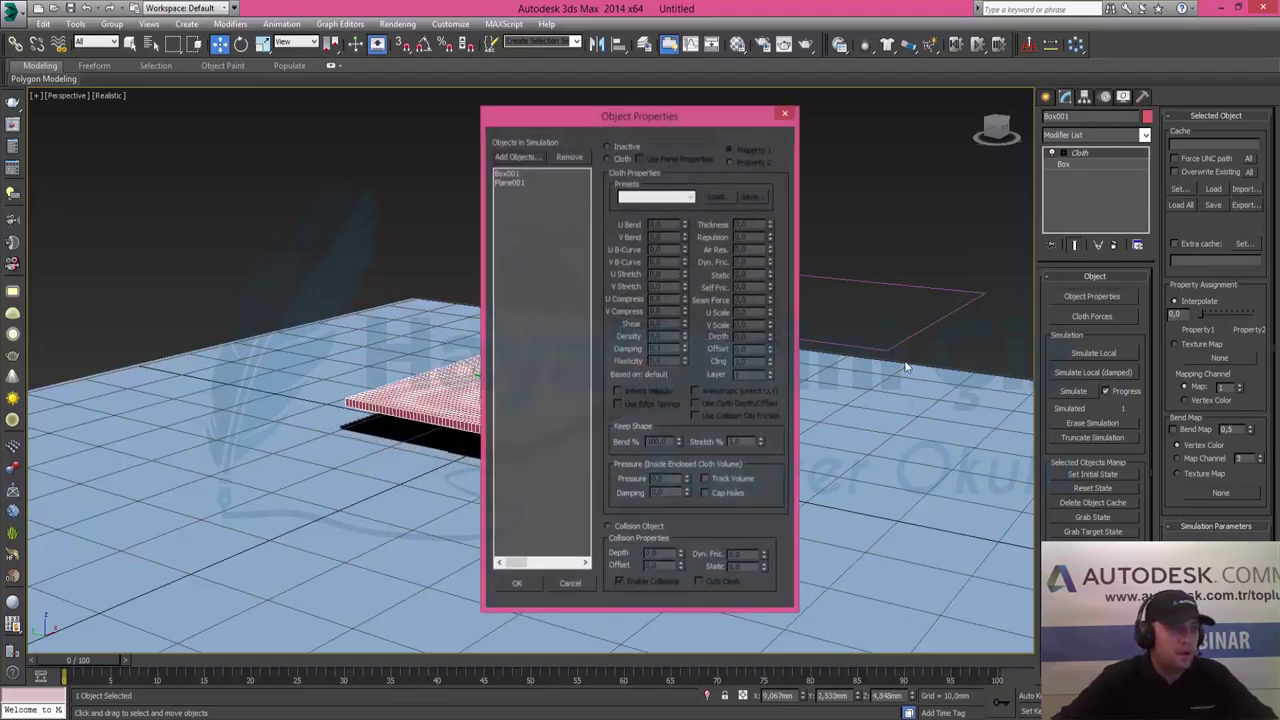
pyautogui.click(506, 175)
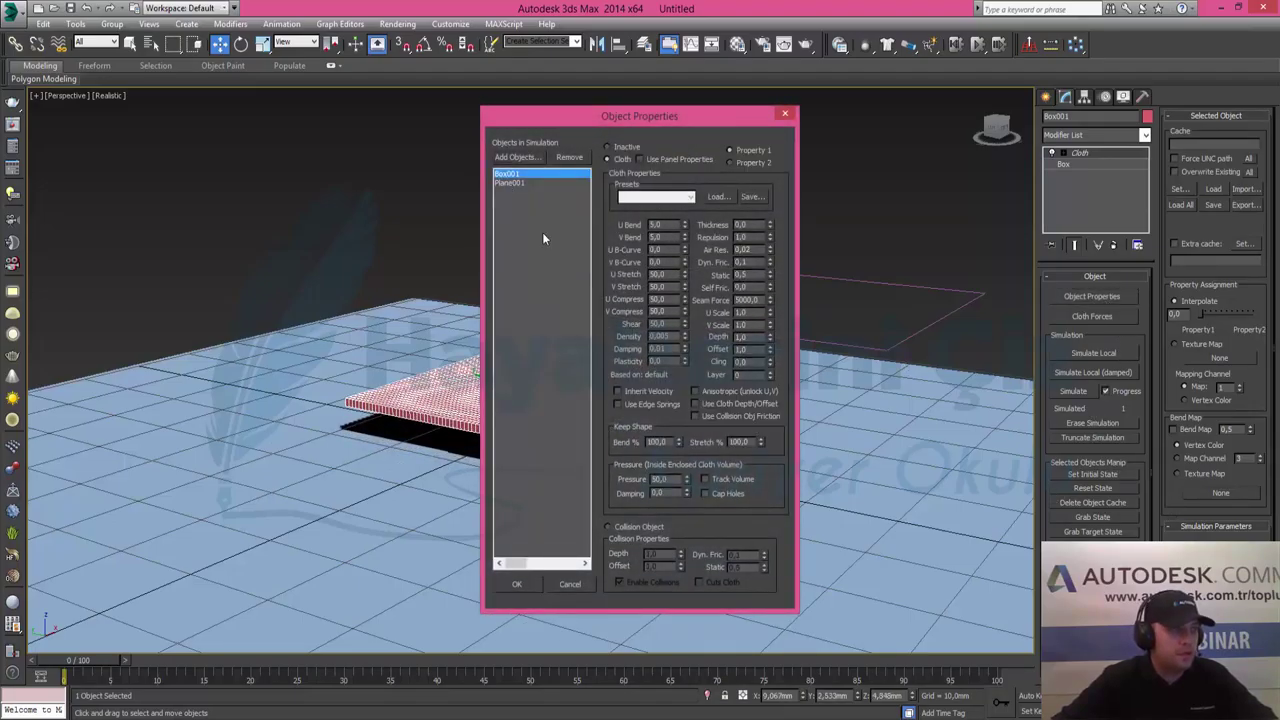
pyautogui.click(660, 479)
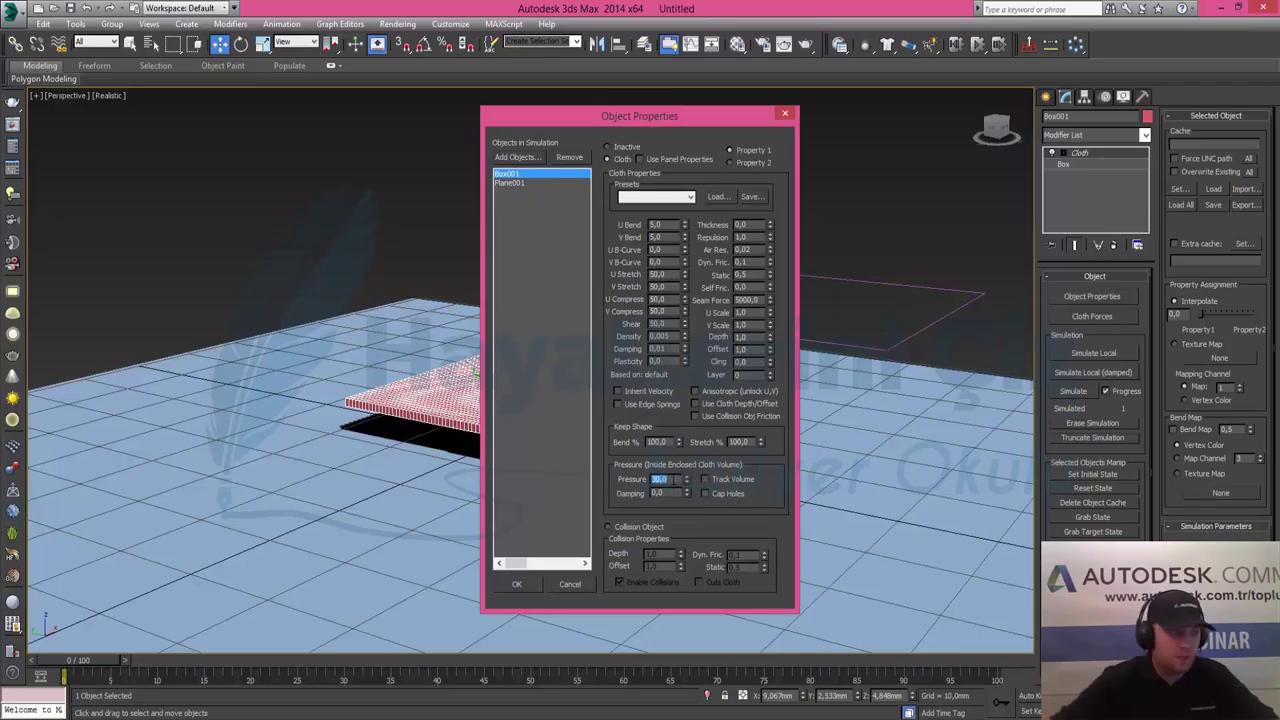
pyautogui.click(517, 586)
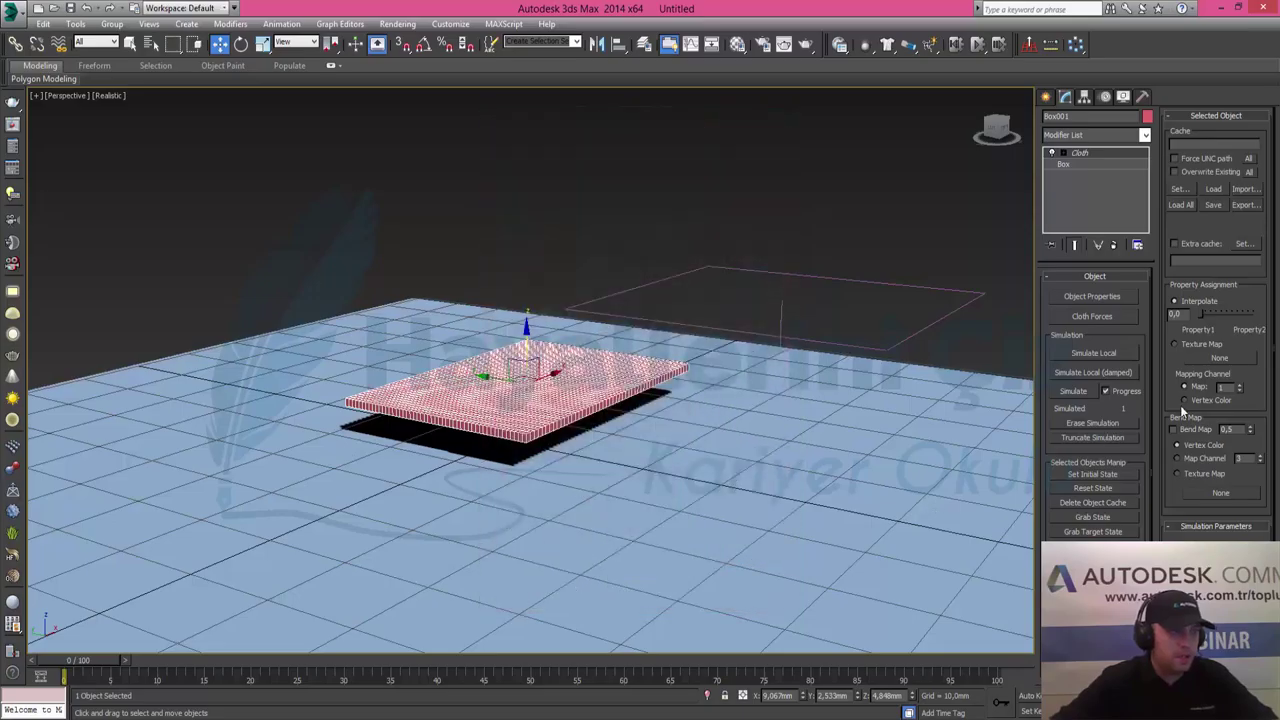
pyautogui.click(1106, 352)
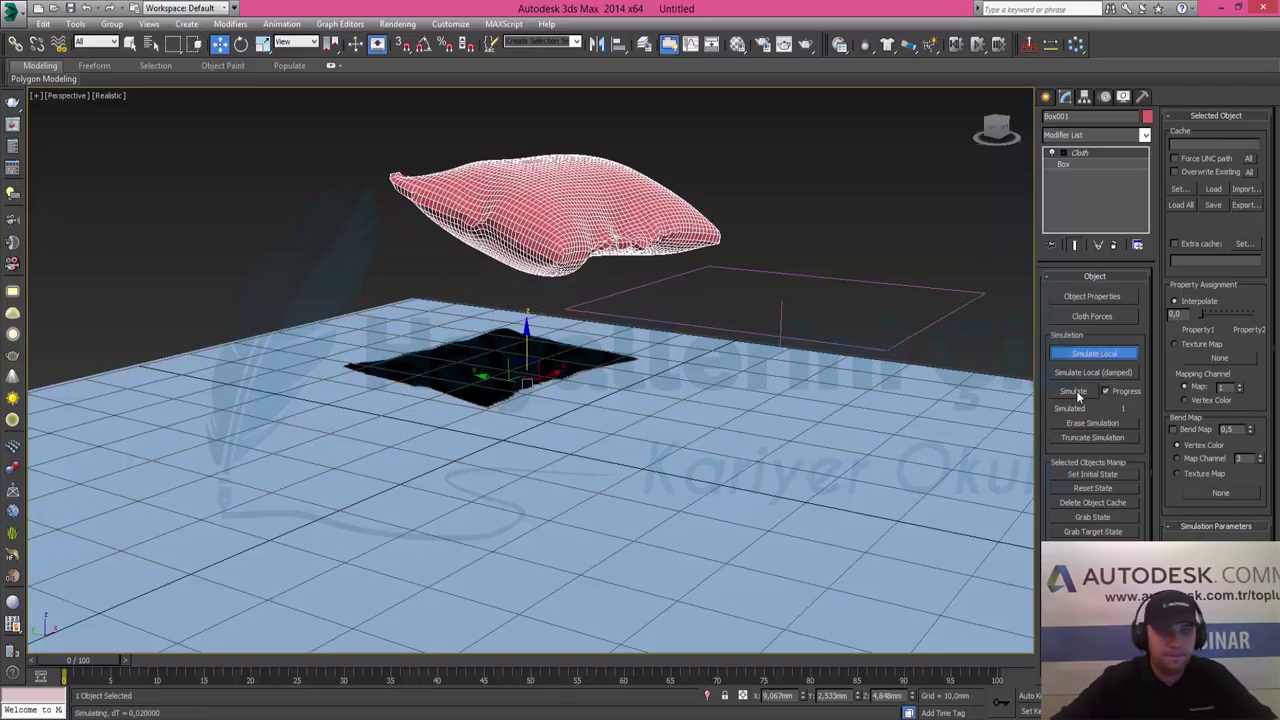
pyautogui.press('Escape')
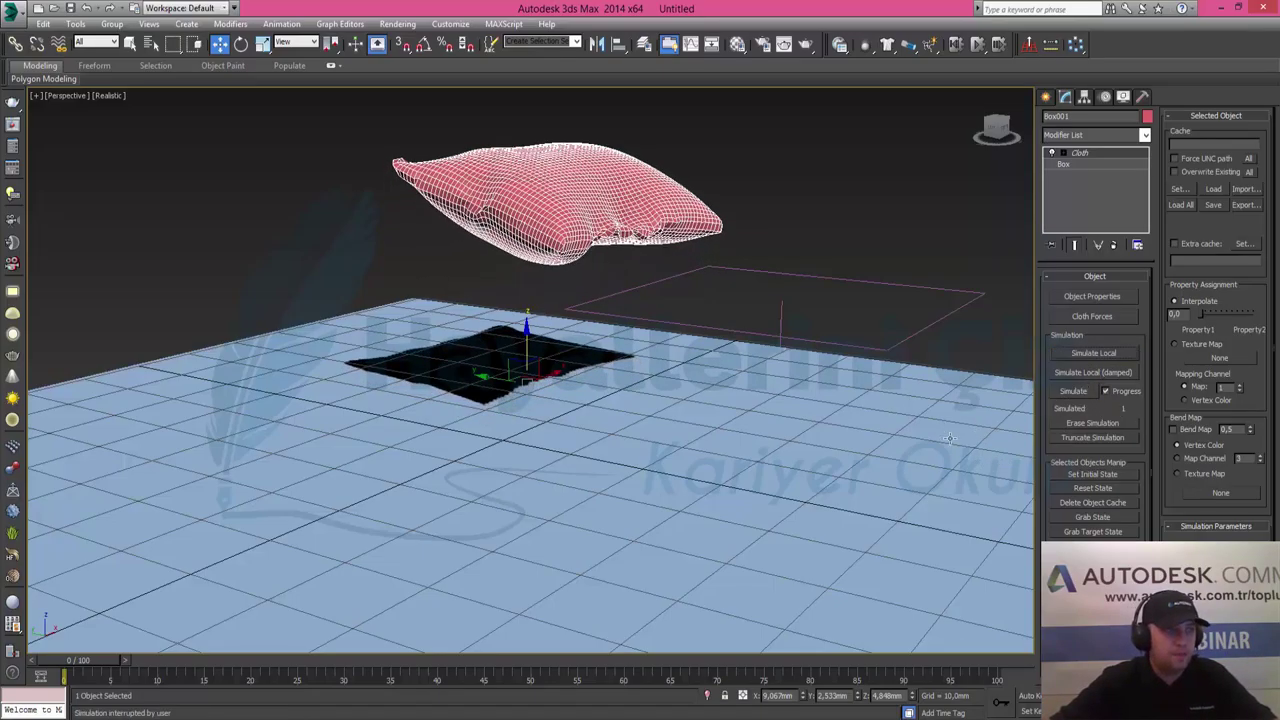
pyautogui.click(1102, 488)
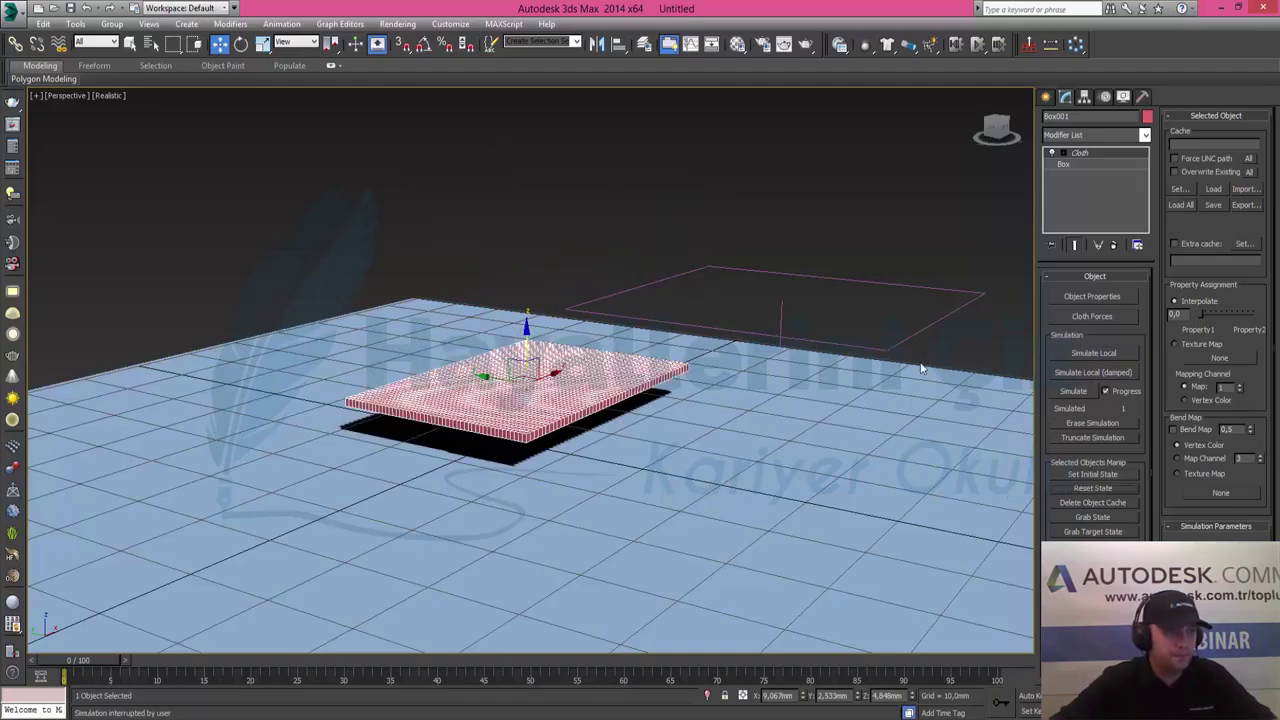
pyautogui.click(1100, 318)
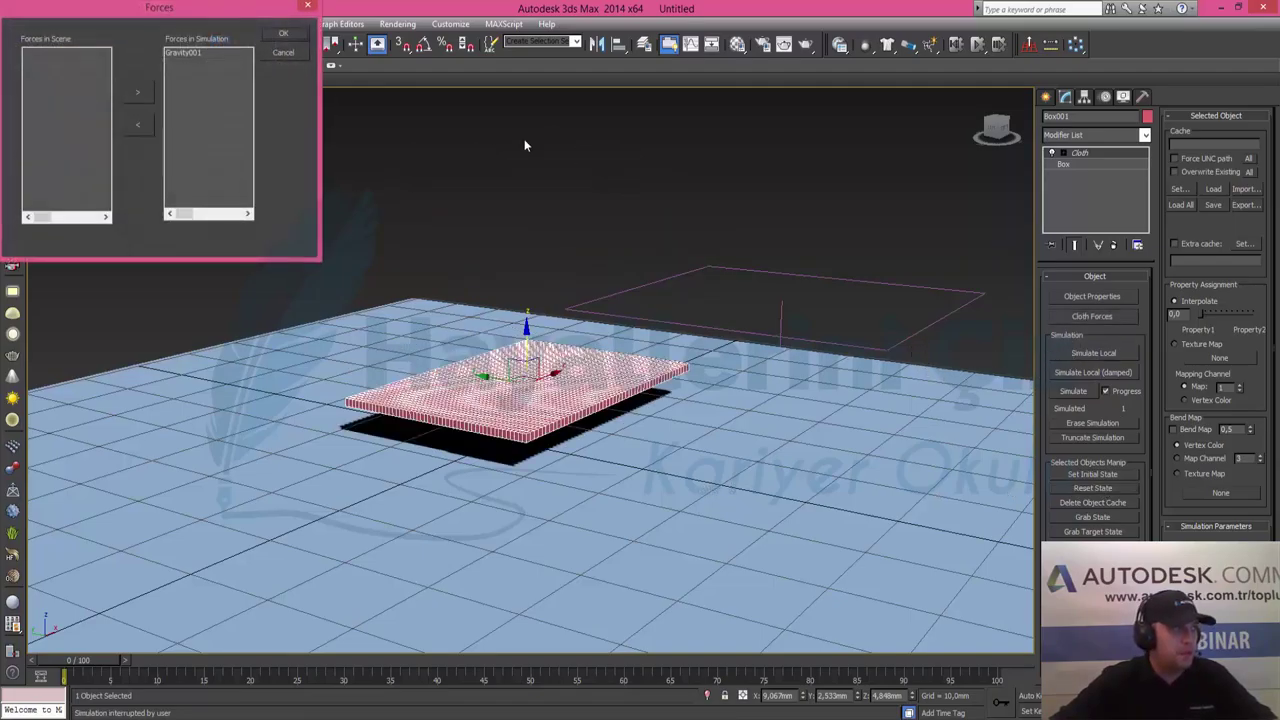
# Step: Set Box001's cloth pressure to 15 in Object Properties
pyautogui.click(283, 52)
pyautogui.click(1092, 296)
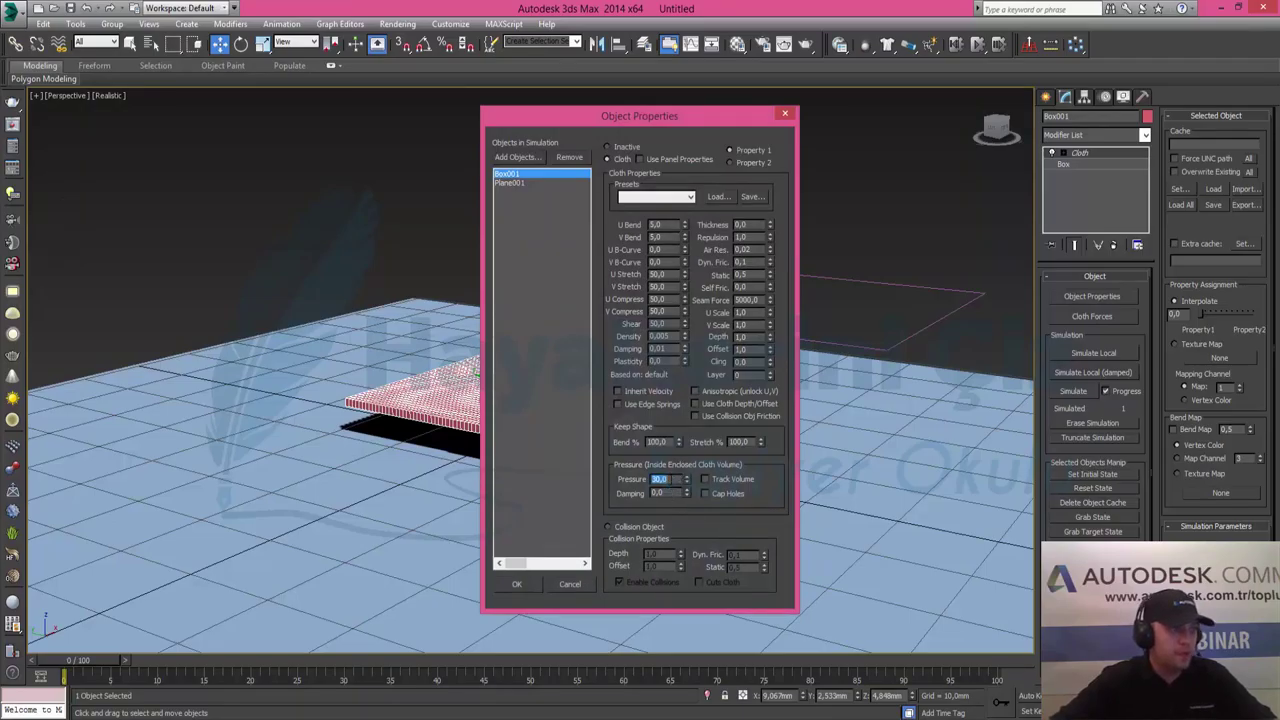
pyautogui.write('15')
pyautogui.press('Return')
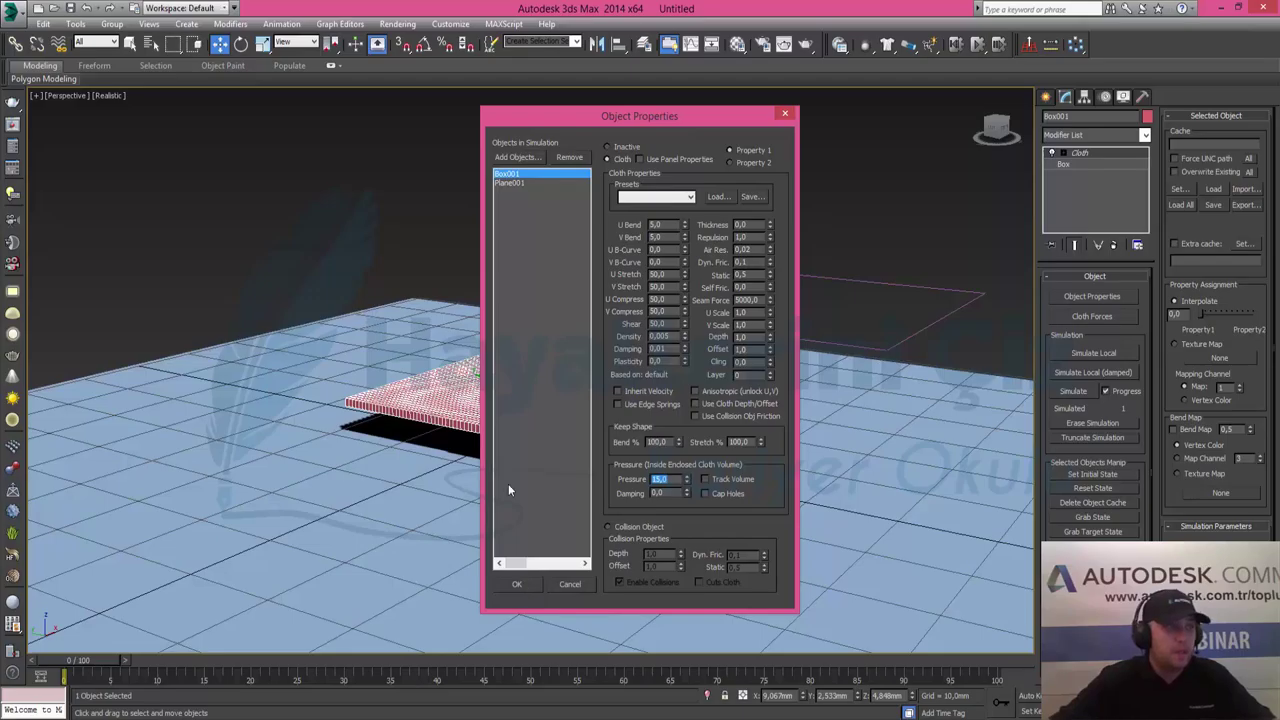
# Step: Check Plane001's collision settings, confirm the cloth properties, and start the simulation
pyautogui.click(508, 183)
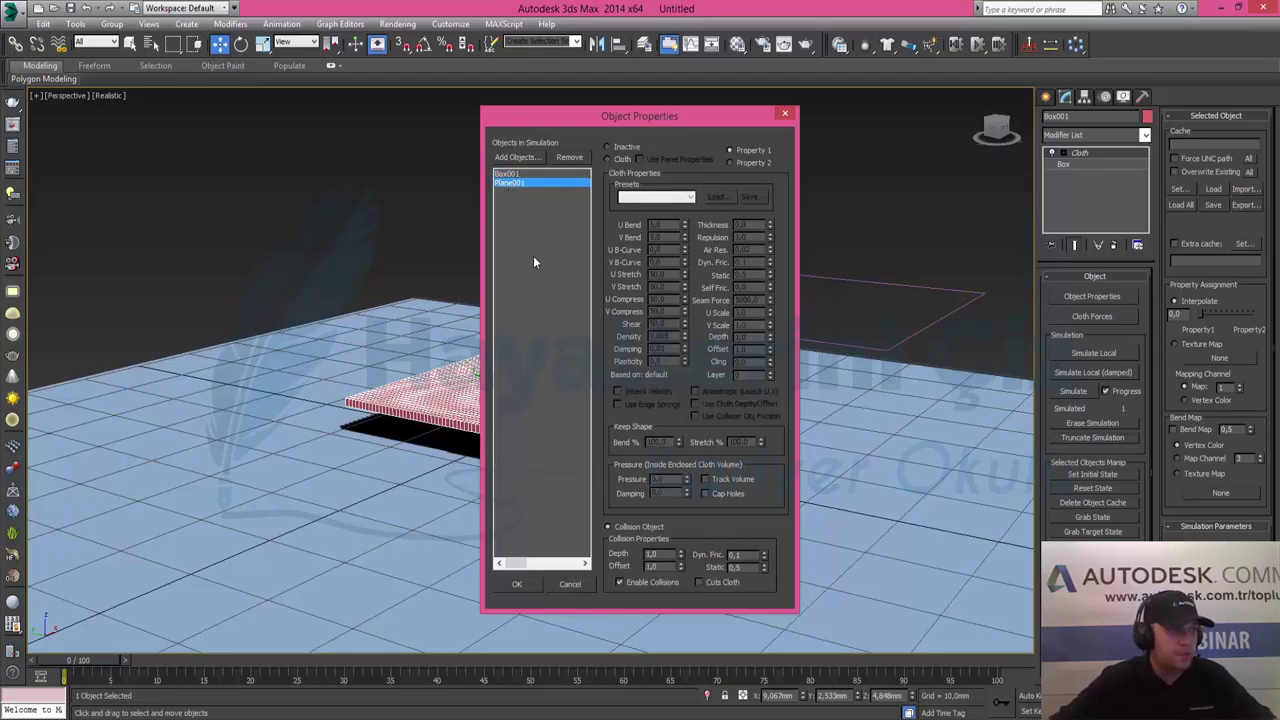
pyautogui.click(503, 174)
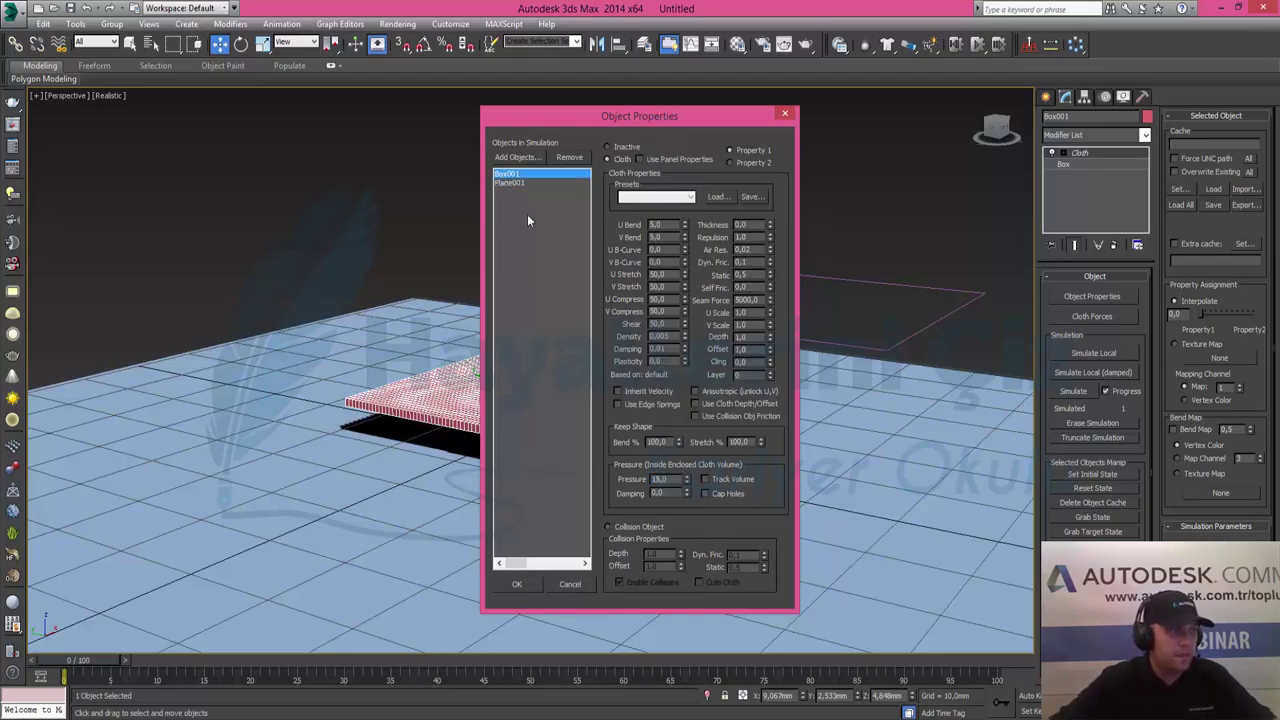
pyautogui.click(517, 585)
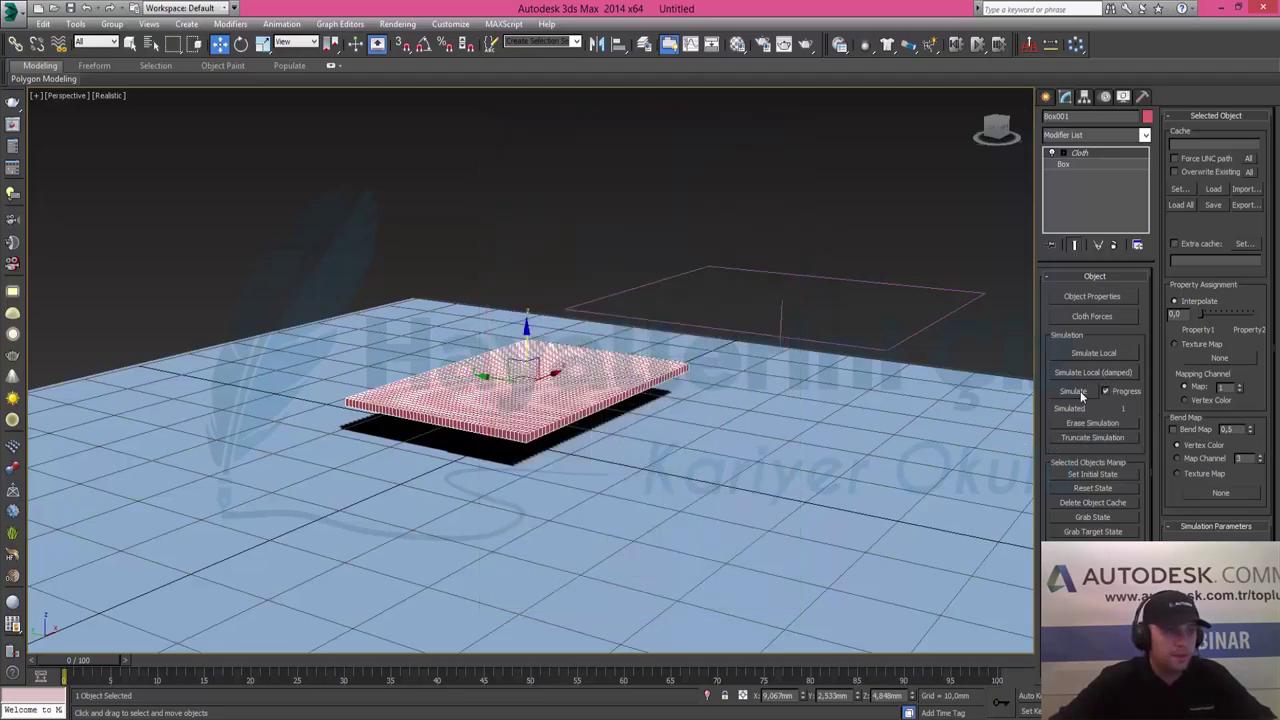
pyautogui.click(1072, 391)
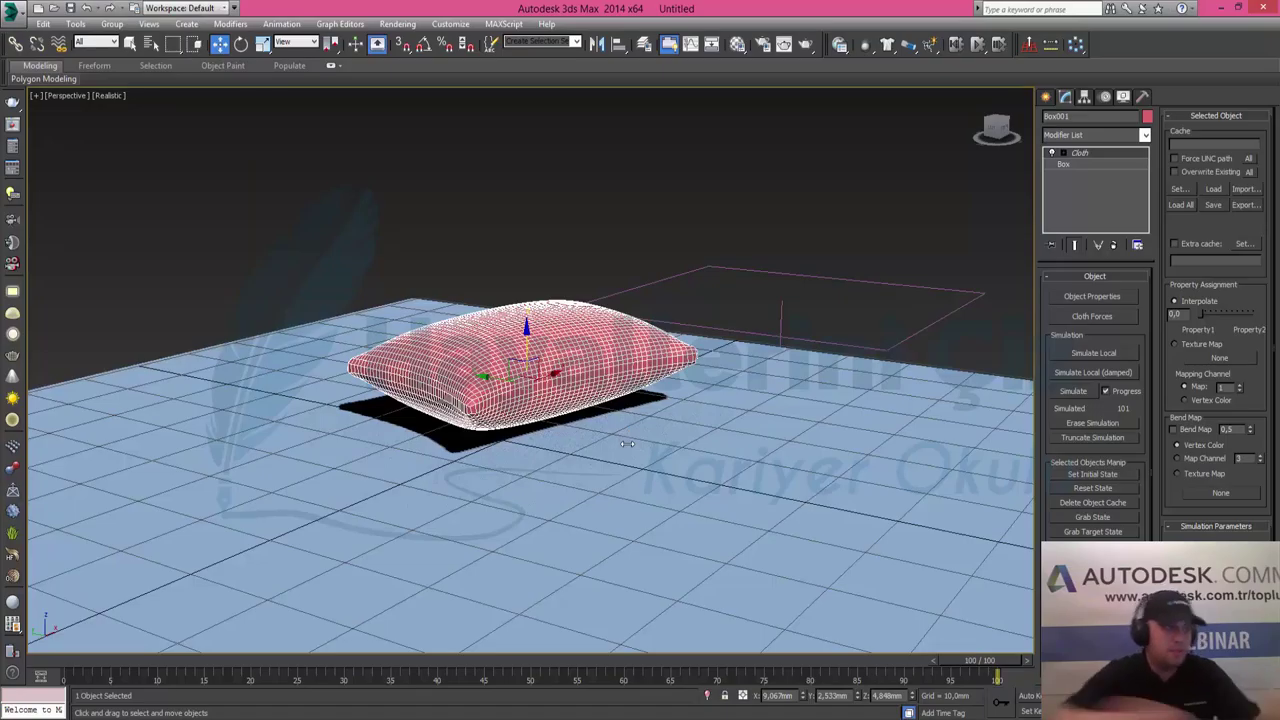
# Step: Let the cloth simulation run through frame 100, then zoom in on the pillow
pyautogui.scroll(2, 638, 432)
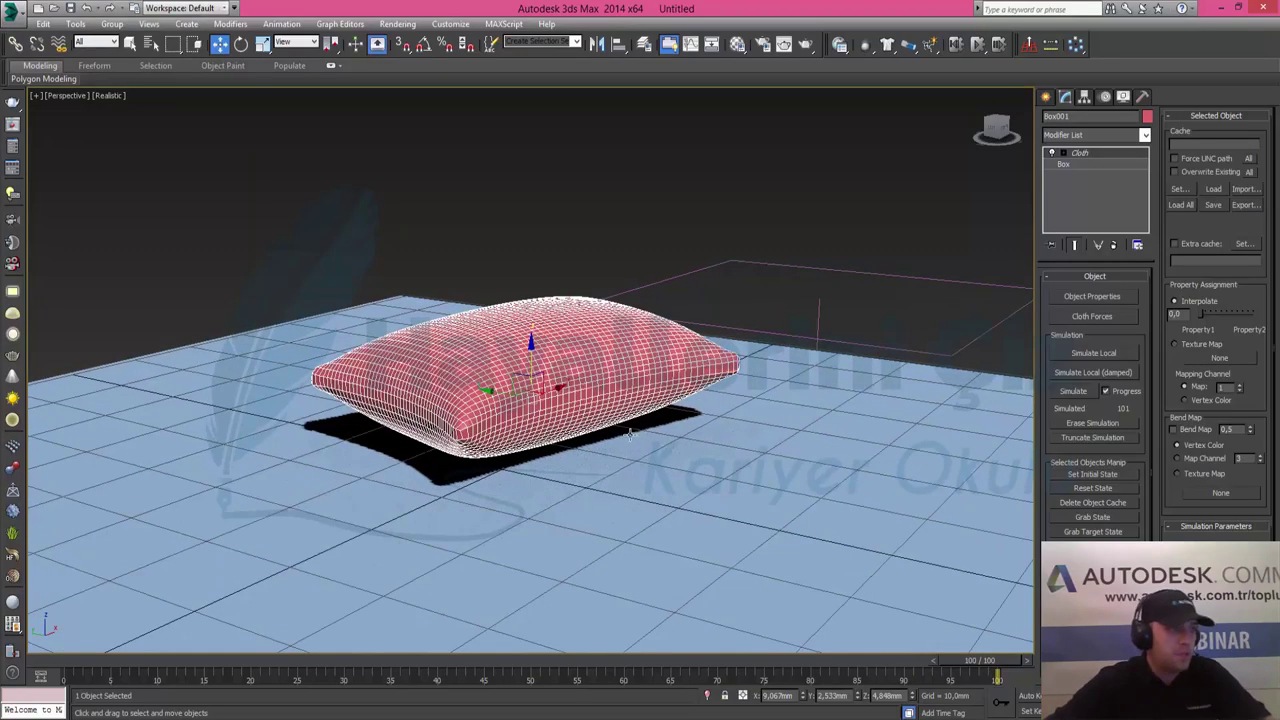
# Step: Orbit above the inflated pillow, then bring up Cloth Object Properties listing Box001 and Plane001
pyautogui.moveTo(497, 358)
pyautogui.keyDown('alt'); pyautogui.mouseDown(button='middle')
pyautogui.moveTo(680, 464)
pyautogui.moveTo(483, 370)
pyautogui.moveTo(501, 386)
pyautogui.mouseUp(button='middle'); pyautogui.keyUp('alt')
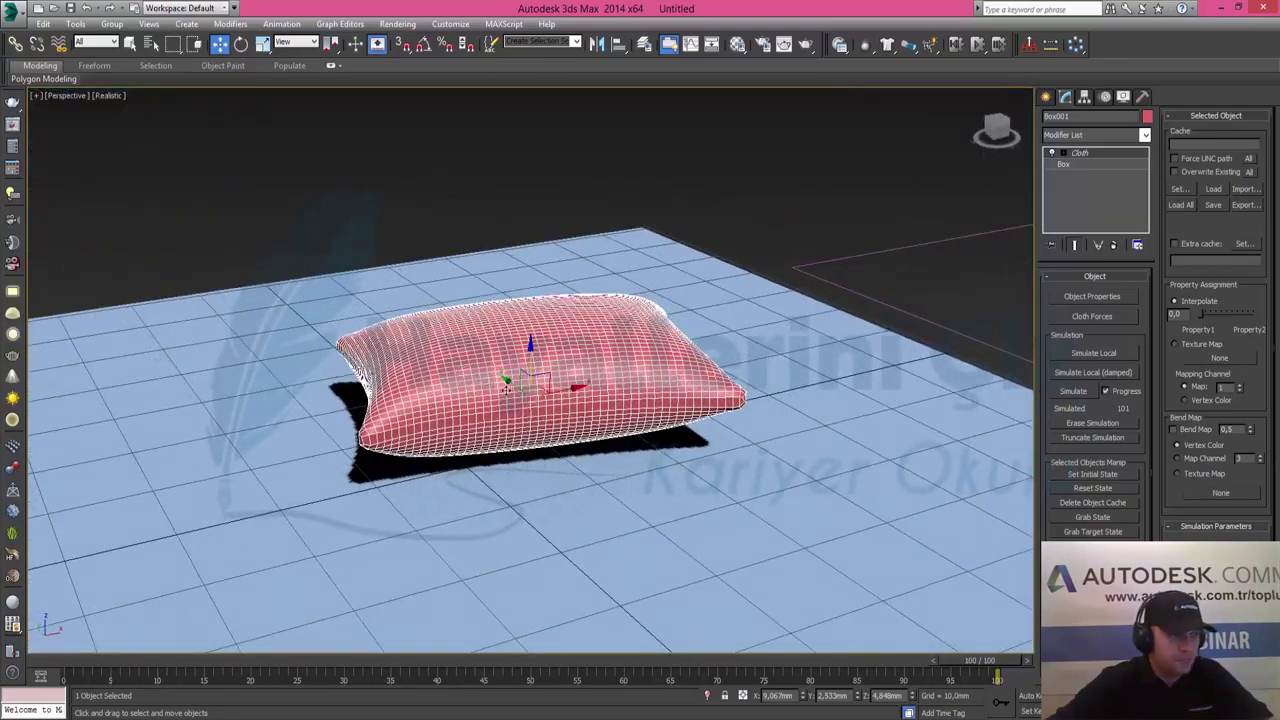
pyautogui.keyDown('alt'); pyautogui.moveTo(594, 448); pyautogui.dragTo(640, 430, button='middle'); pyautogui.keyUp('alt')
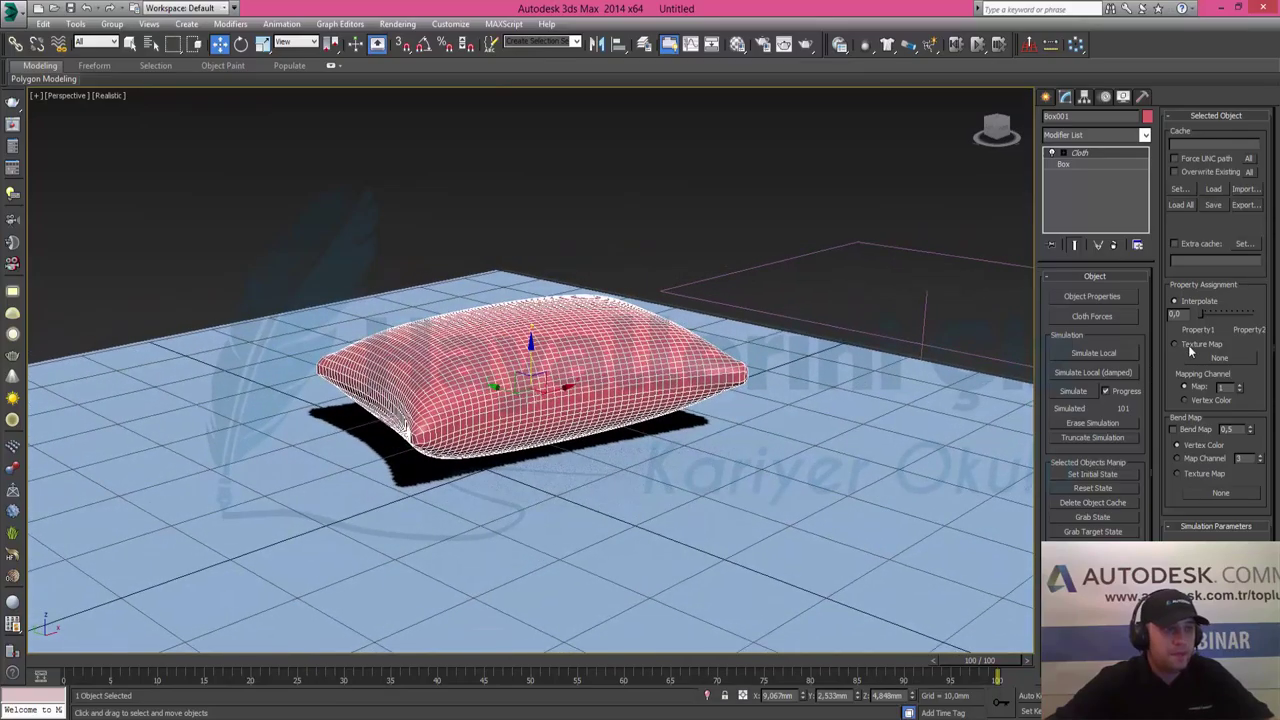
pyautogui.click(1093, 297)
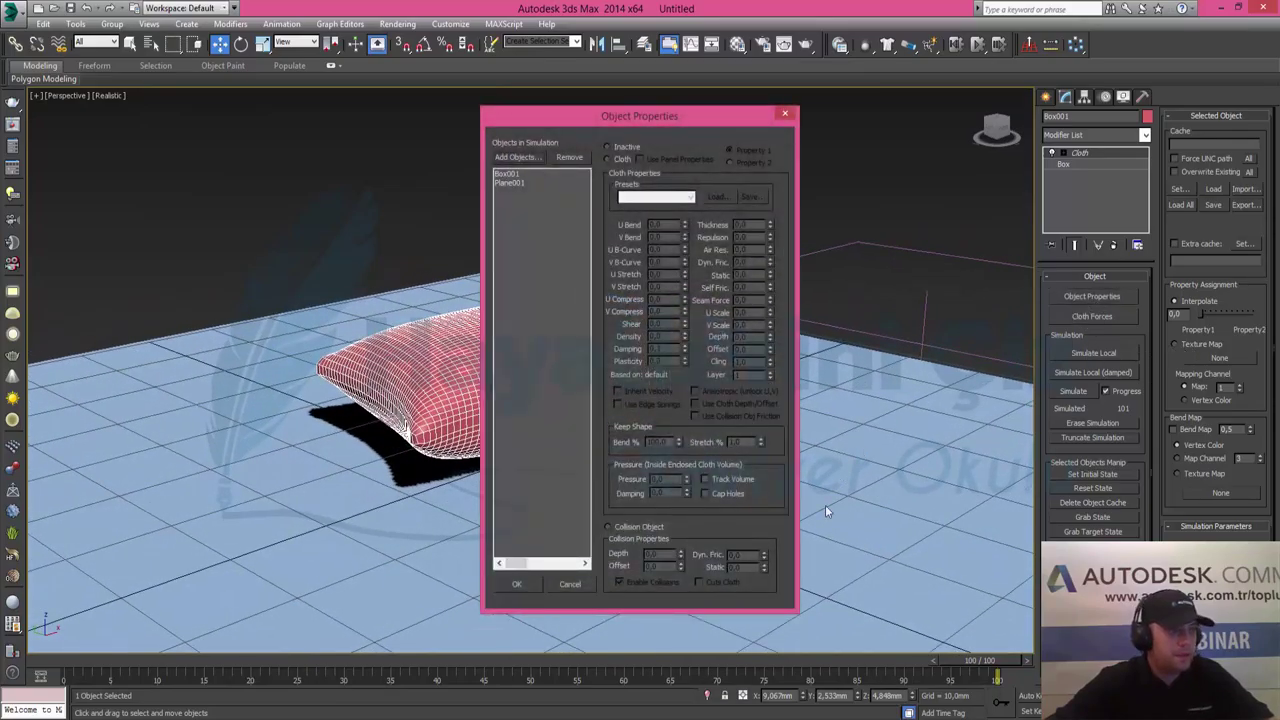
# Step: Compare Box001's cloth settings with the pillow, cancel, and erase the simulation to a flat box
pyautogui.click(506, 174)
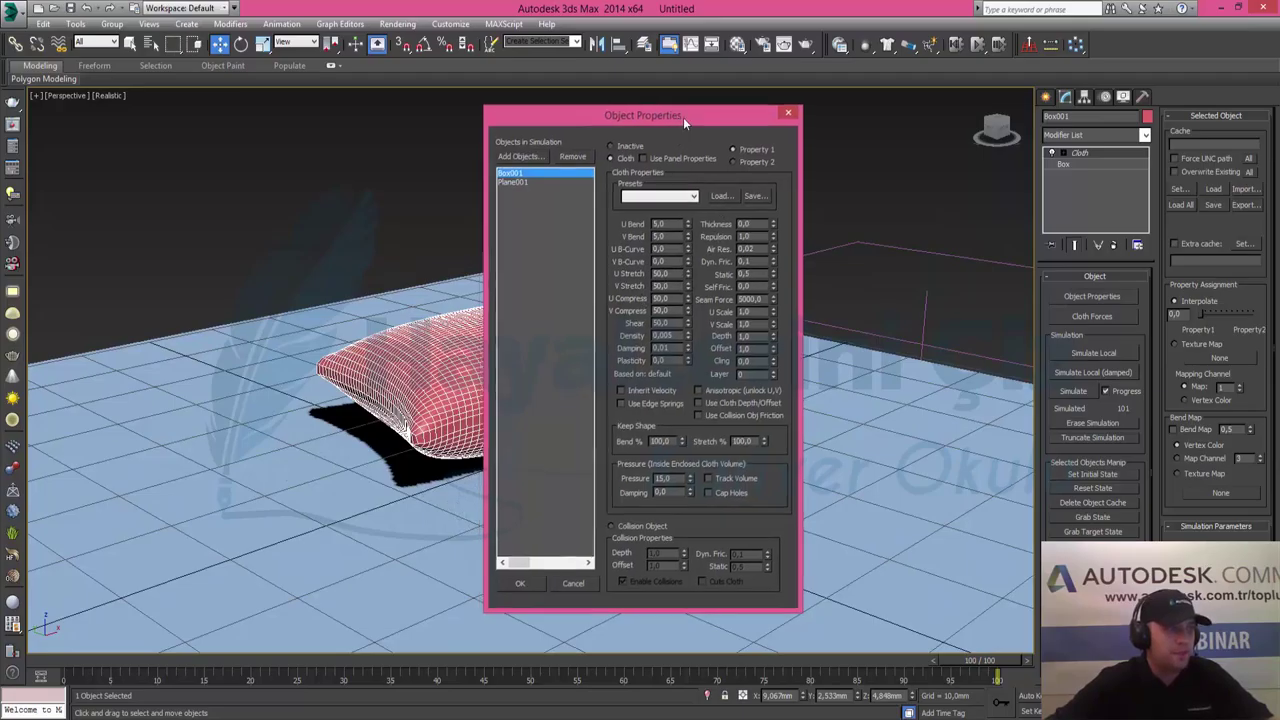
pyautogui.moveTo(683, 117); pyautogui.dragTo(919, 137)
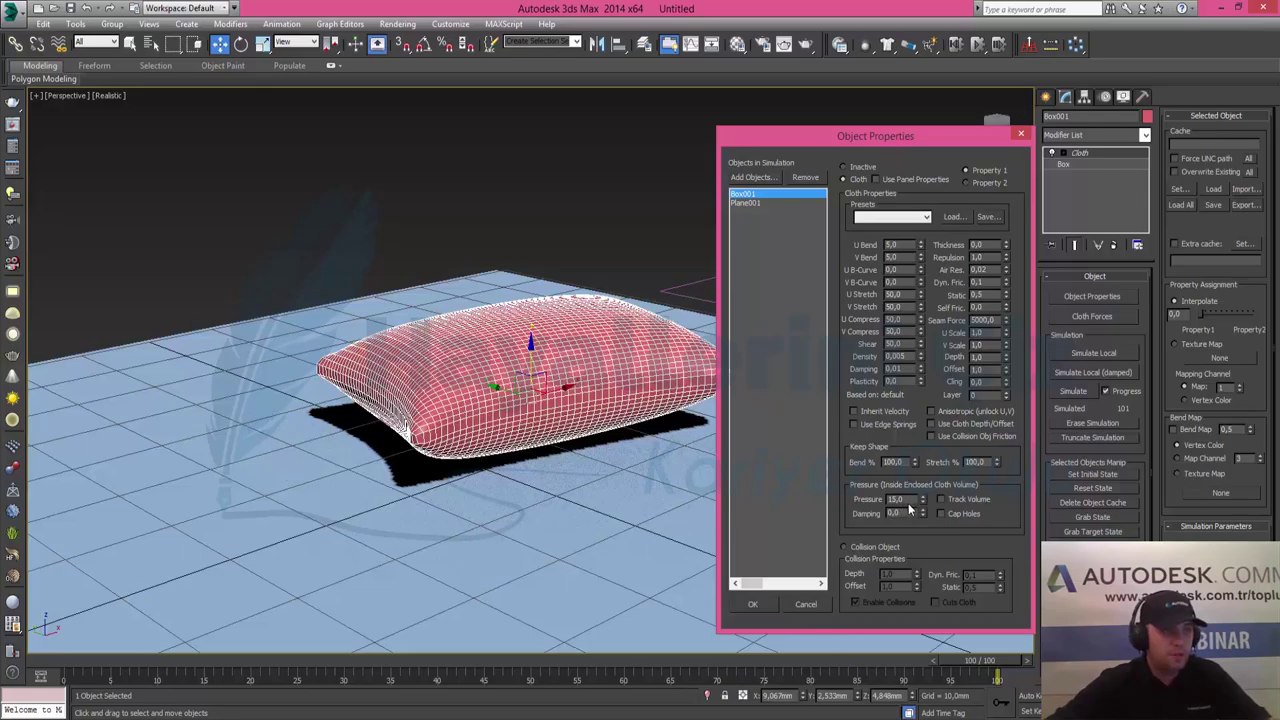
pyautogui.click(803, 605)
pyautogui.click(1103, 489)
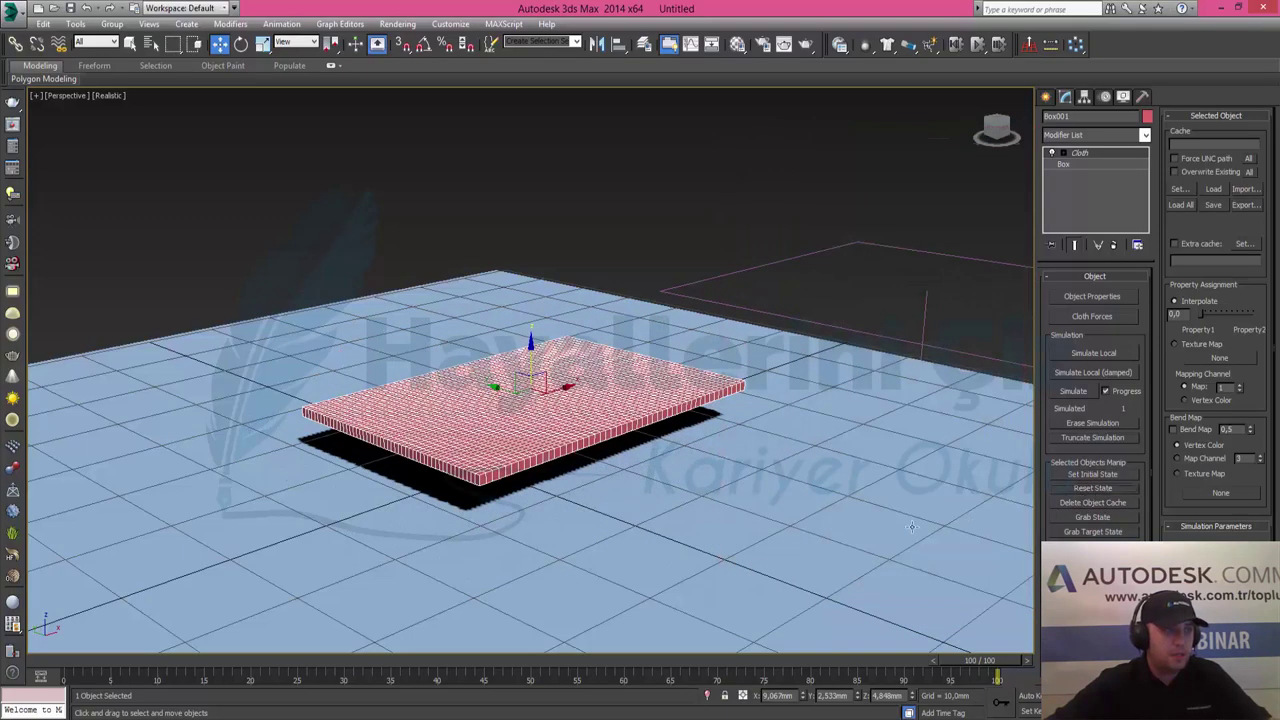
# Step: Set Box001's cloth pressure to 100 in Object Properties and confirm
pyautogui.click(1092, 296)
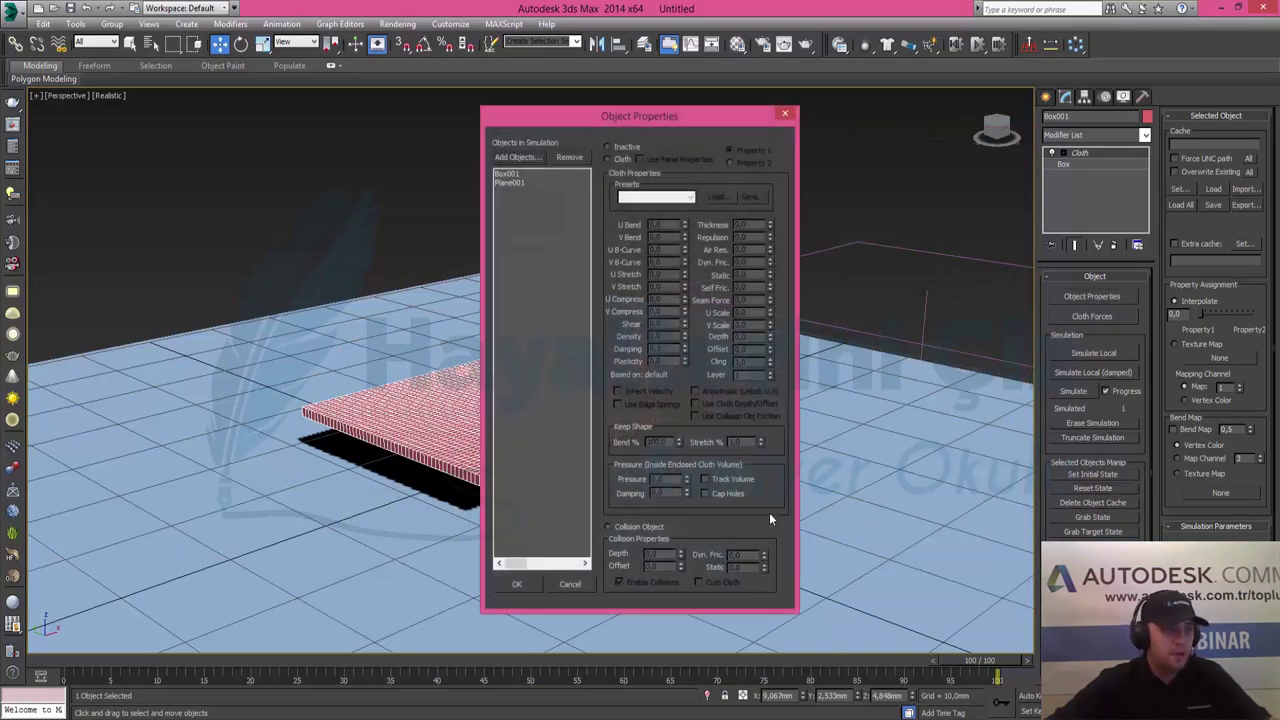
pyautogui.click(502, 176)
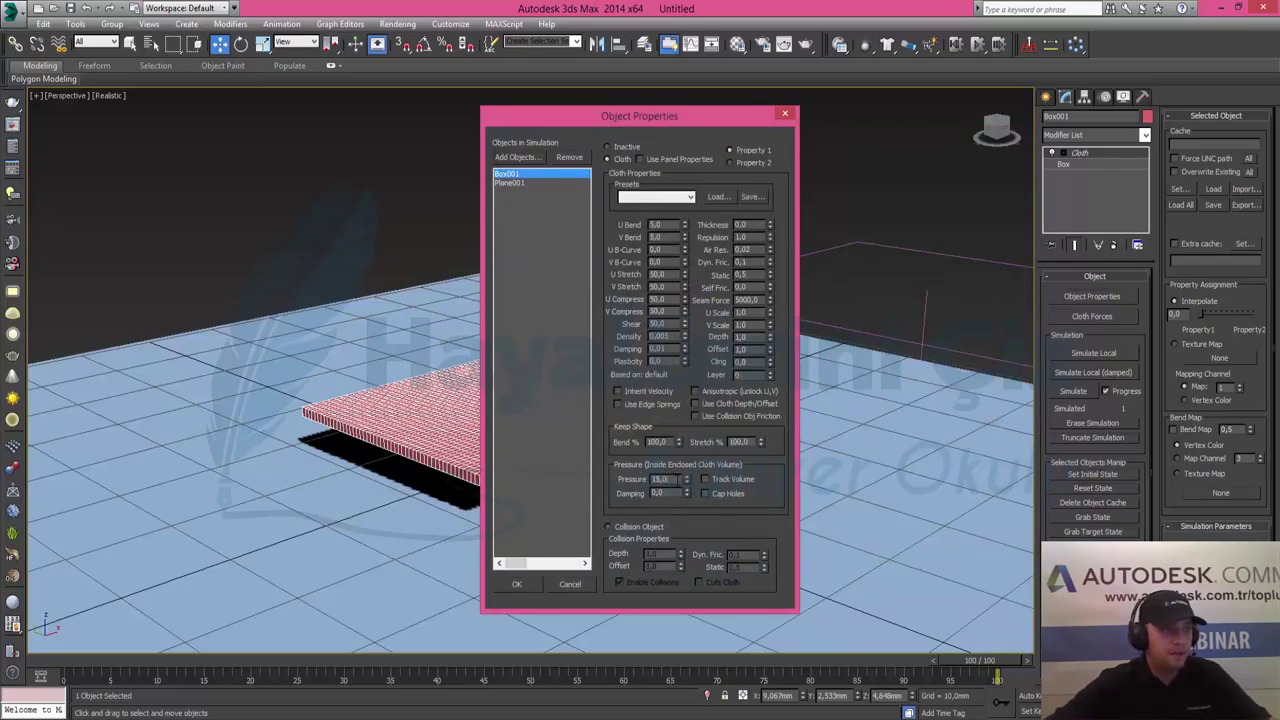
pyautogui.write('00')
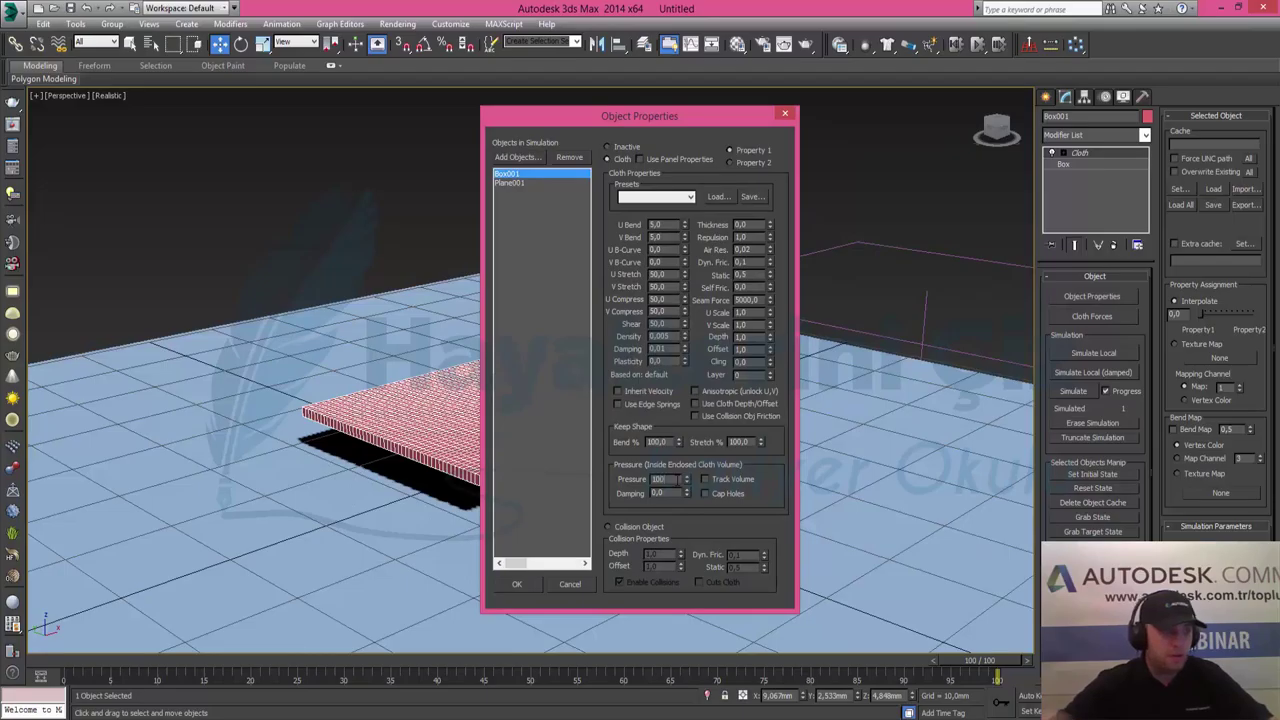
pyautogui.click(517, 584)
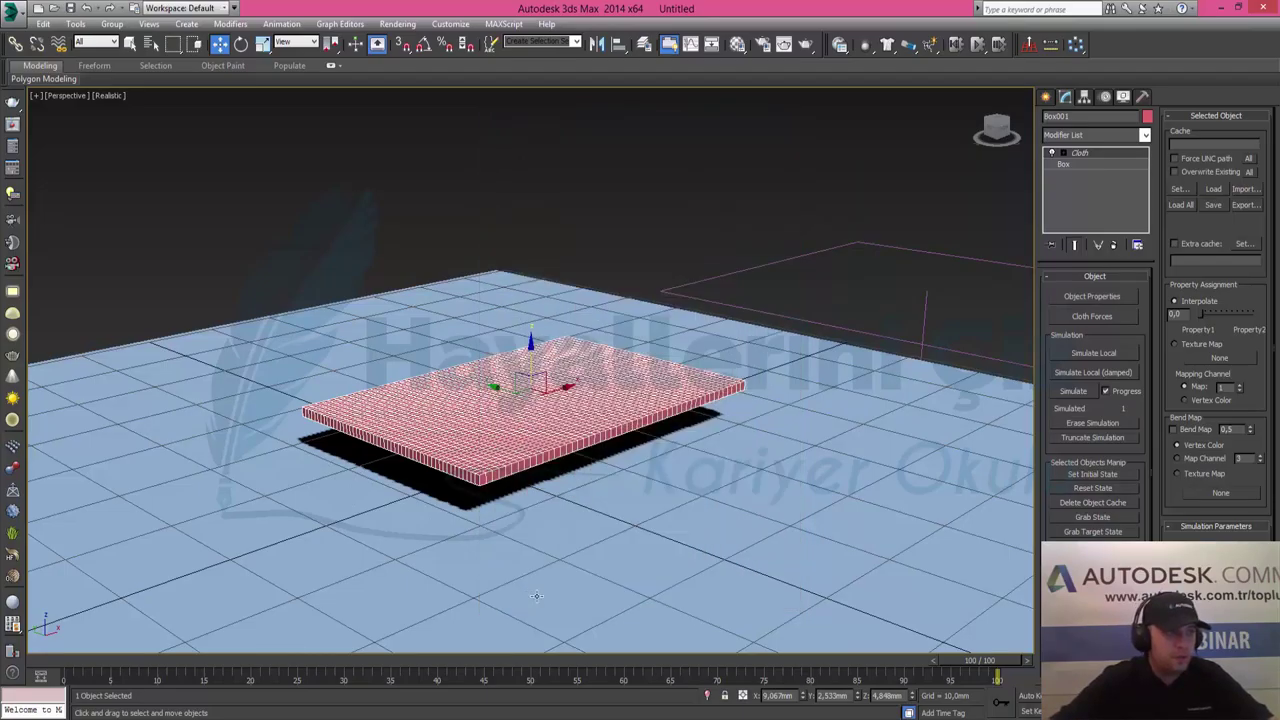
# Step: Rerun the Cloth simulation at pressure 100 through all 100 frames
pyautogui.click(1073, 391)
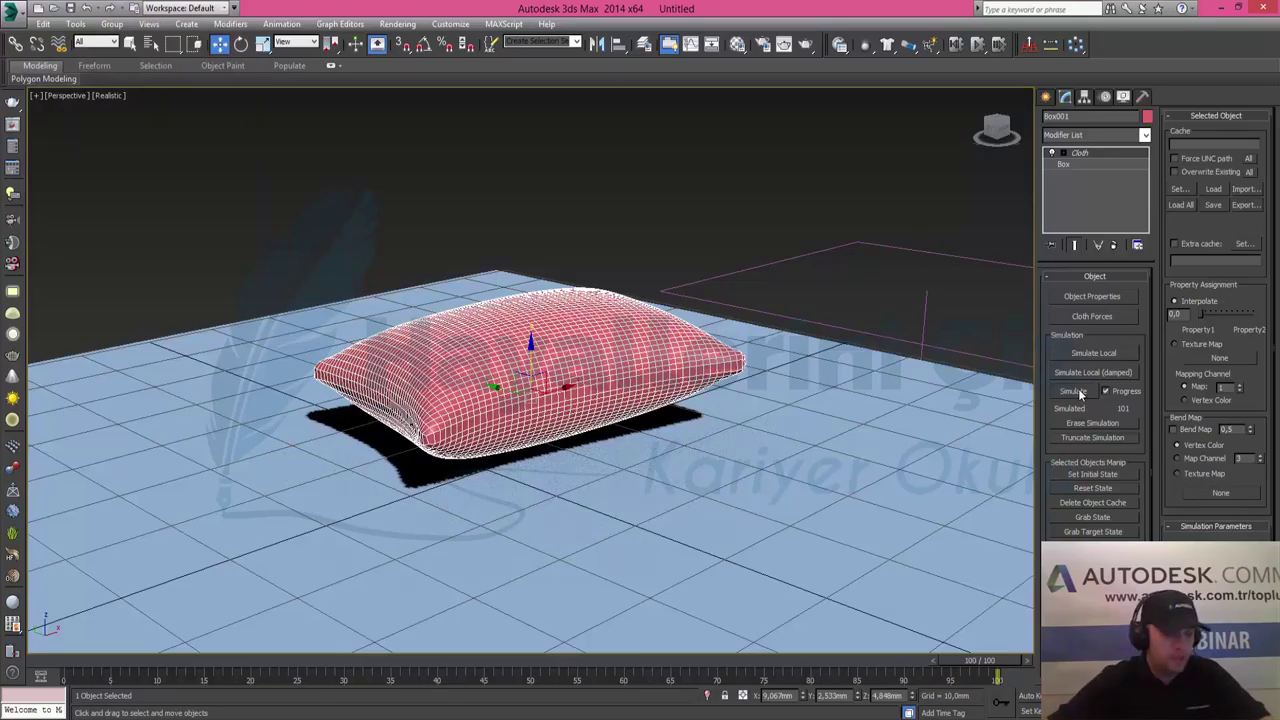
# Step: Rotate the simulated pillow about its X and vertical Z axes, viewed from above
pyautogui.moveTo(559, 339)
pyautogui.keyDown('alt'); pyautogui.mouseDown(button='middle')
pyautogui.moveTo(514, 469)
pyautogui.moveTo(644, 316)
pyautogui.moveTo(592, 326)
pyautogui.moveTo(538, 252)
pyautogui.mouseUp(button='middle'); pyautogui.keyUp('alt')
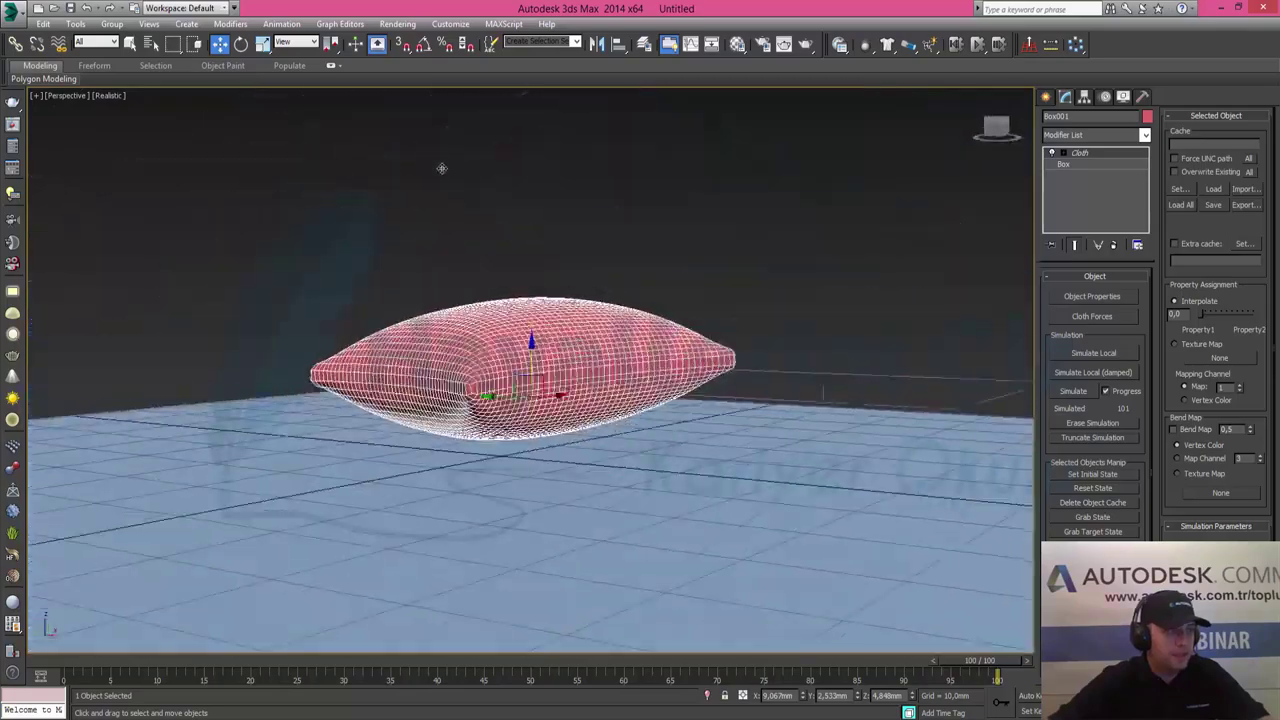
pyautogui.click(241, 44)
pyautogui.keyDown('alt'); pyautogui.moveTo(619, 375); pyautogui.dragTo(616, 378, button='middle'); pyautogui.keyUp('alt')
pyautogui.moveTo(533, 365)
pyautogui.mouseDown()
pyautogui.moveTo(591, 674)
pyautogui.moveTo(561, 441)
pyautogui.moveTo(508, 398)
pyautogui.mouseUp()
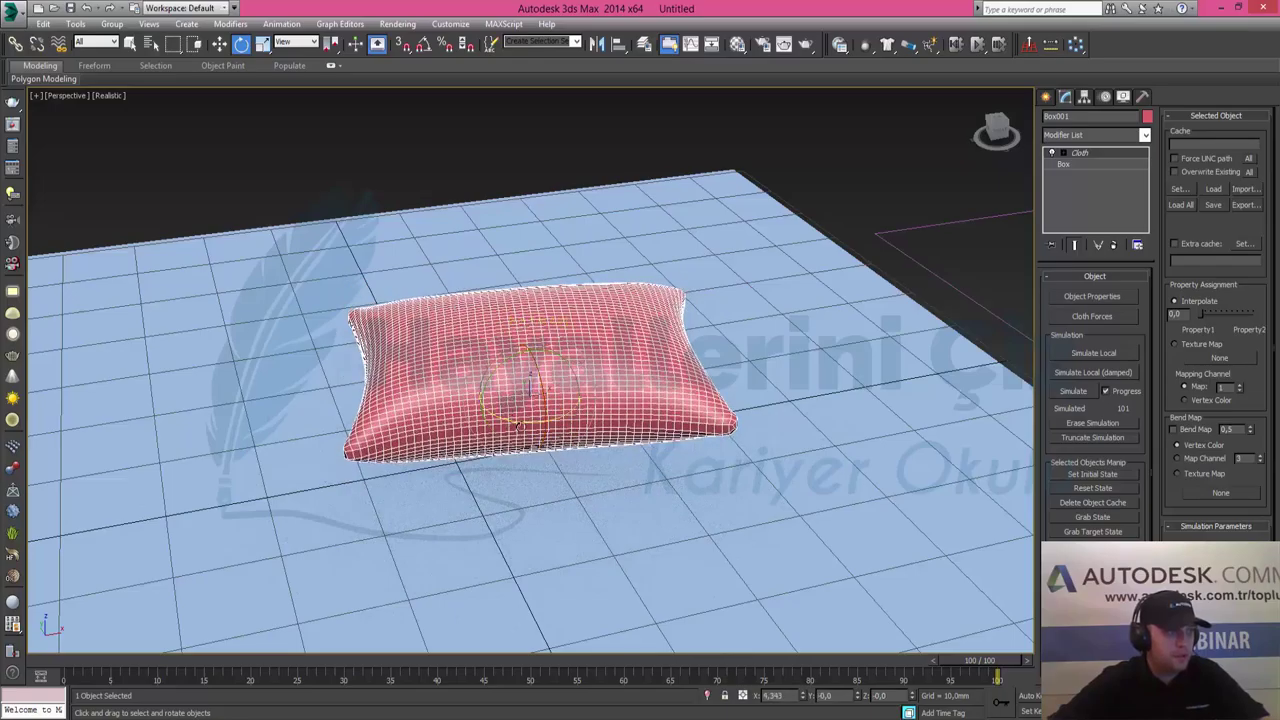
pyautogui.moveTo(514, 425); pyautogui.dragTo(505, 407)
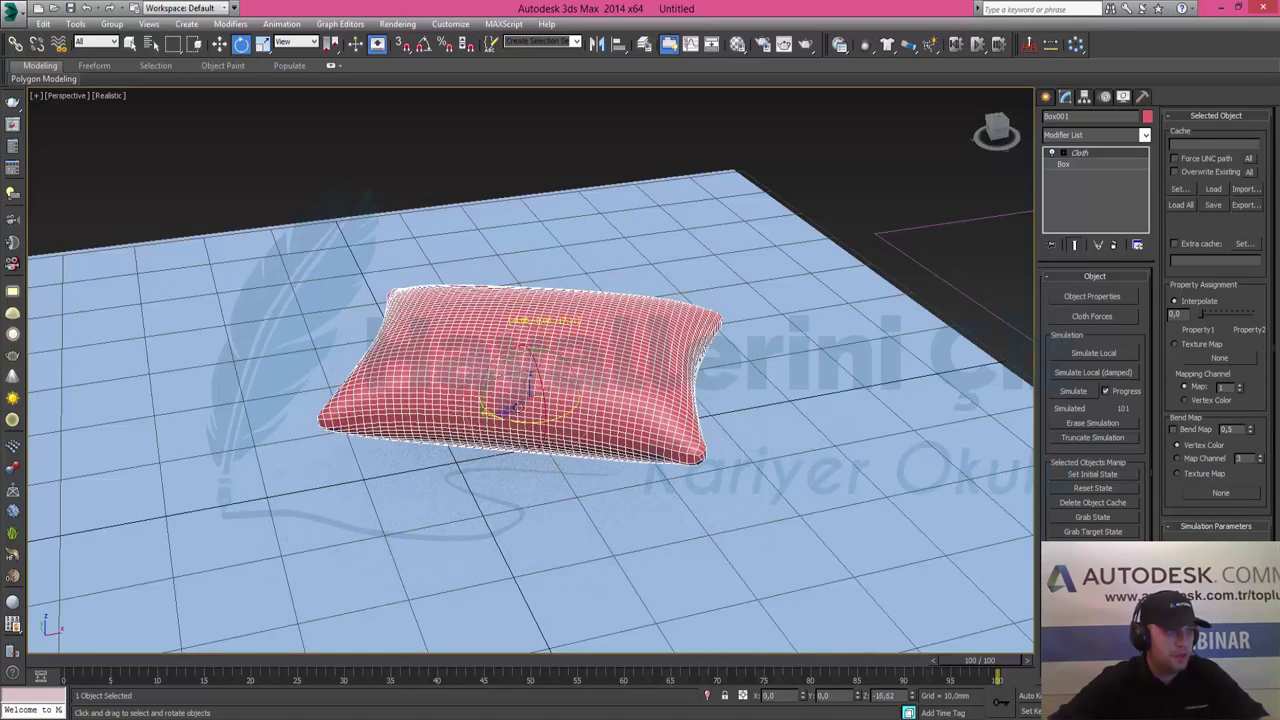
pyautogui.moveTo(505, 407); pyautogui.dragTo(520, 410)
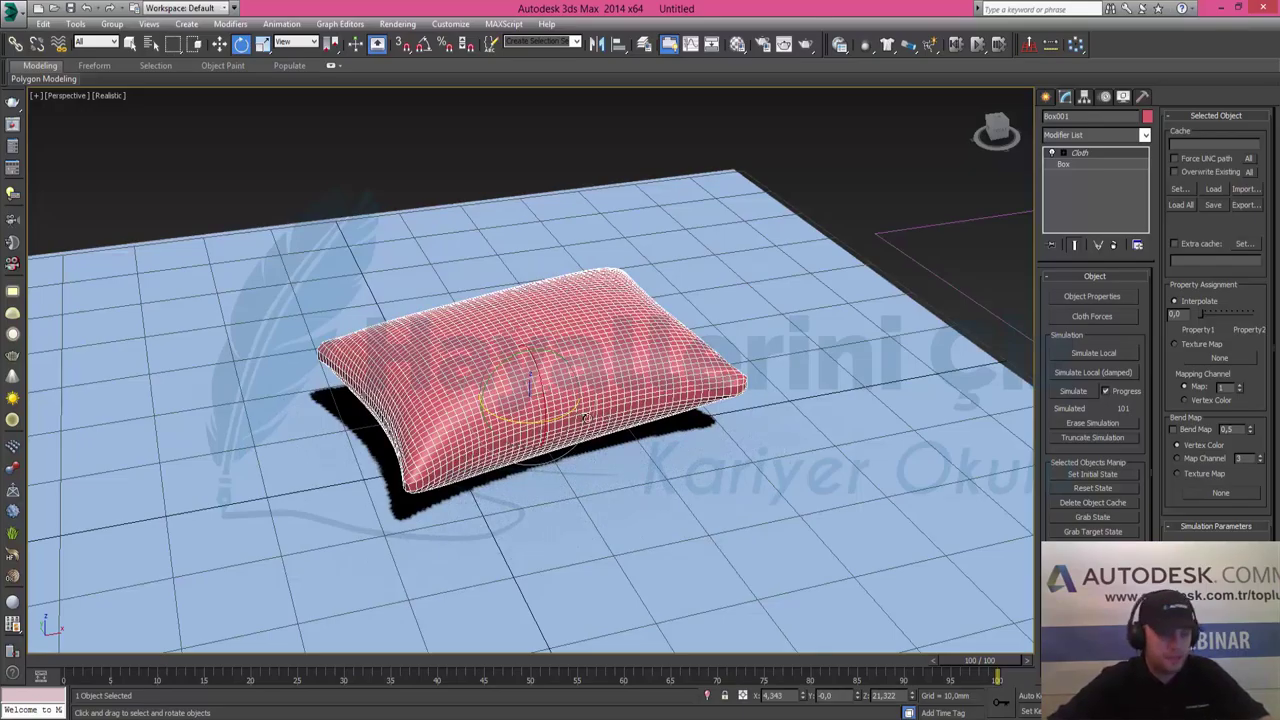
pyautogui.press('w')
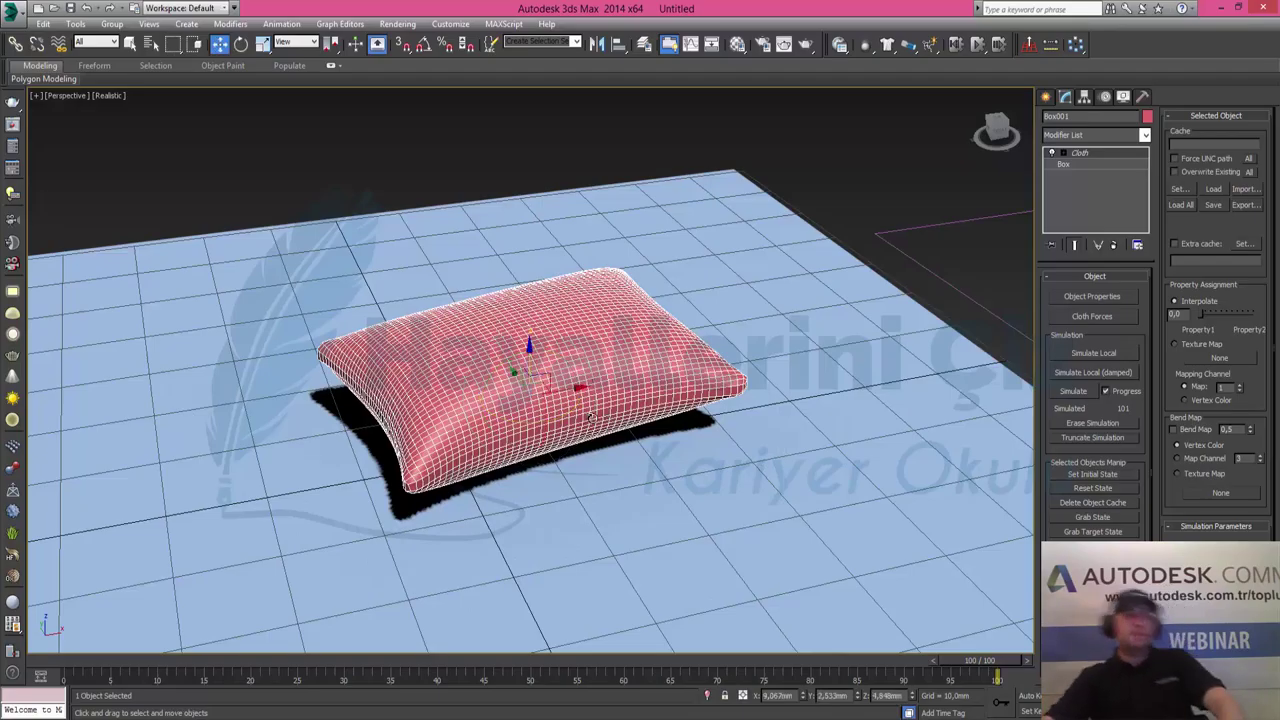